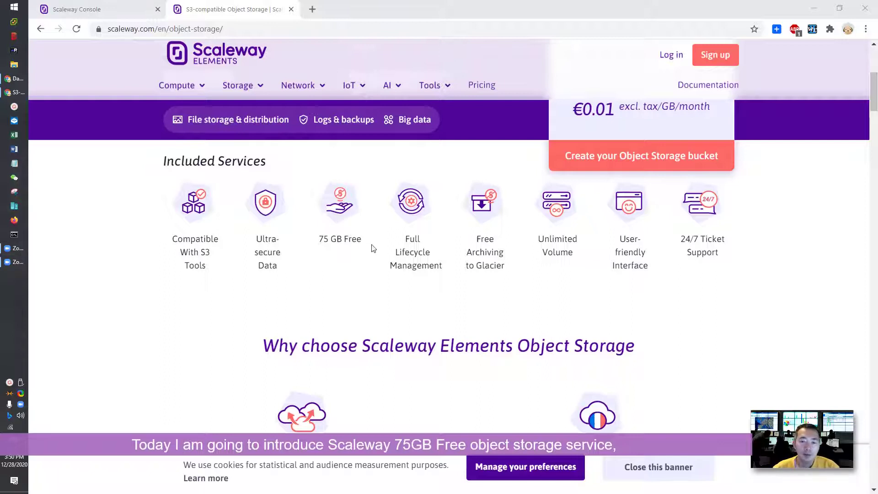
Step: Read through the Object Storage features, highlighting S3 protocol, Nextcloud and the 75 GB Free Every Month heading
left_click_drag(371, 247, 319, 249)
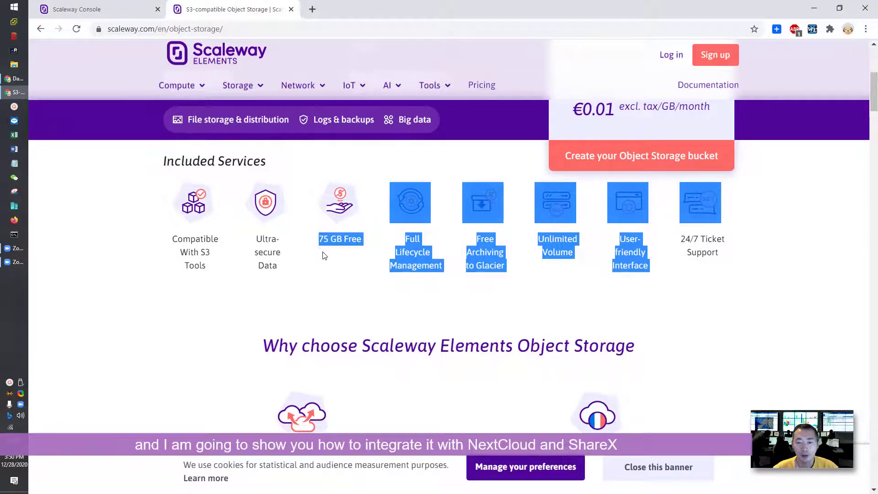
scroll(323, 255, "down", 10)
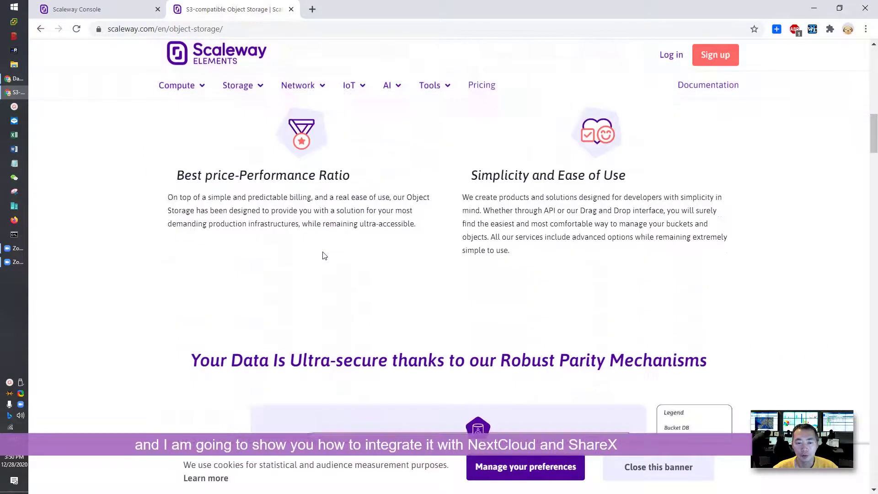
scroll(322, 255, "down", 10)
scroll(322, 255, "up", 1)
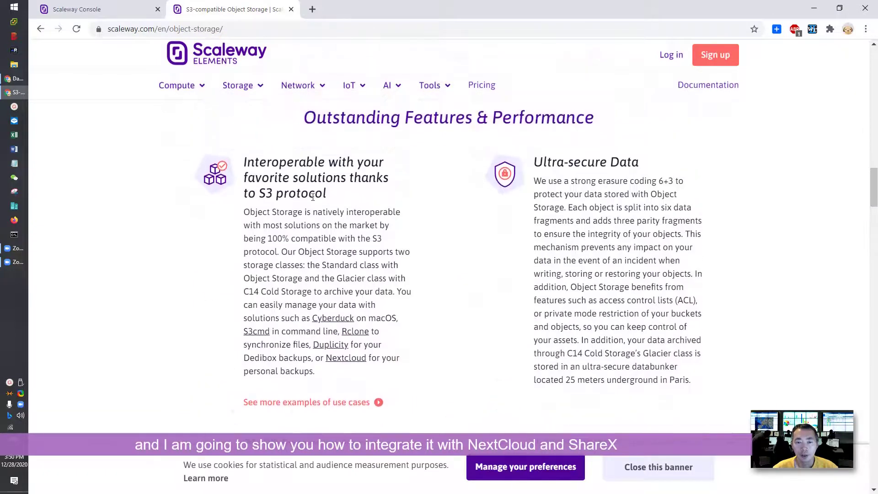
left_click_drag(260, 193, 332, 197)
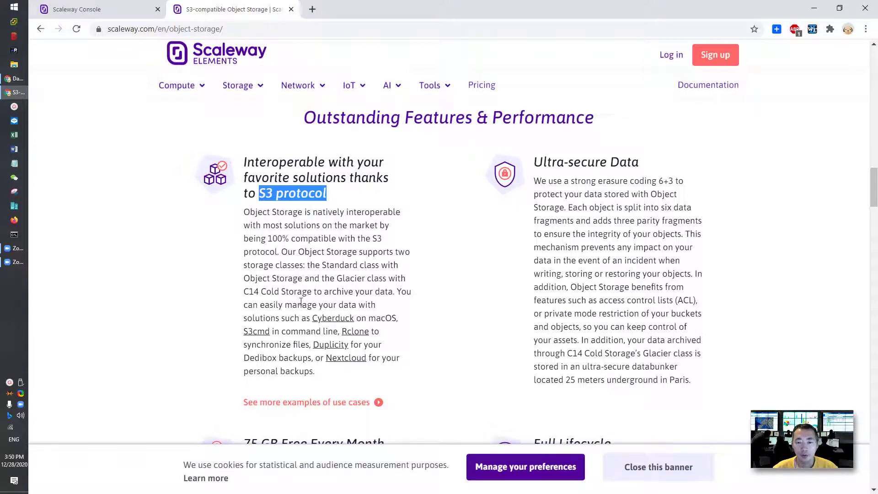
left_click(323, 370)
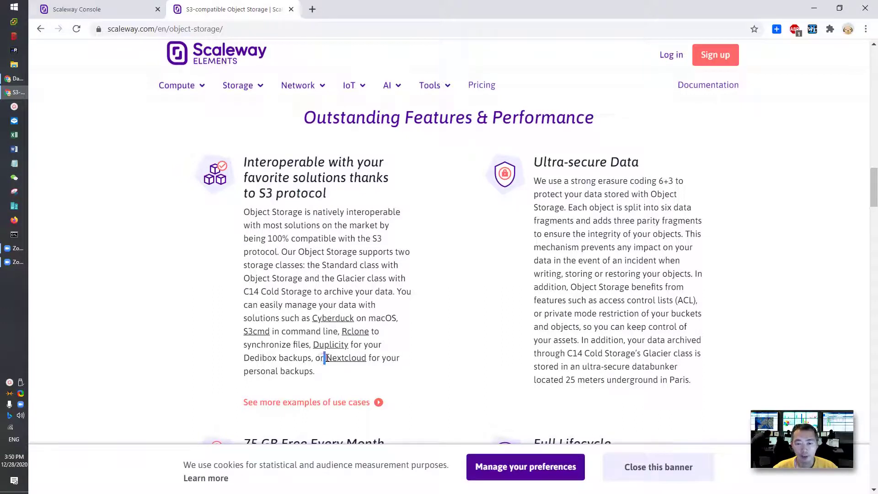
left_click_drag(324, 357, 371, 361)
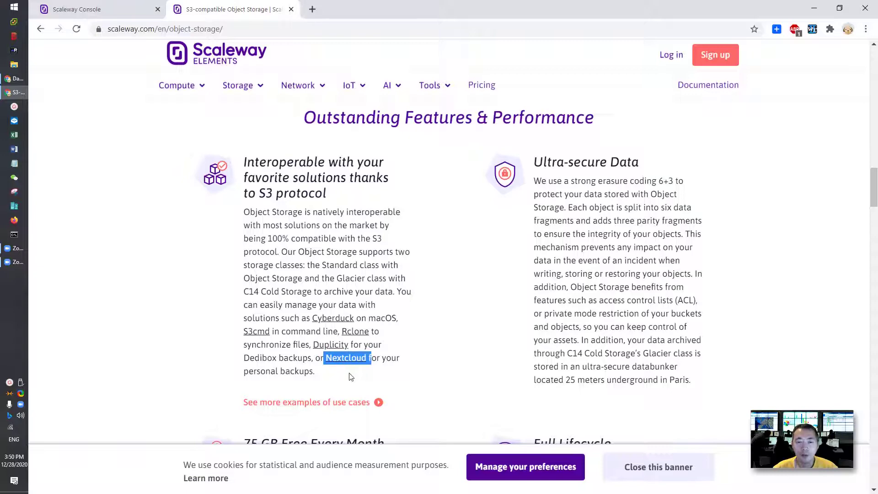
scroll(302, 314, "down", 4)
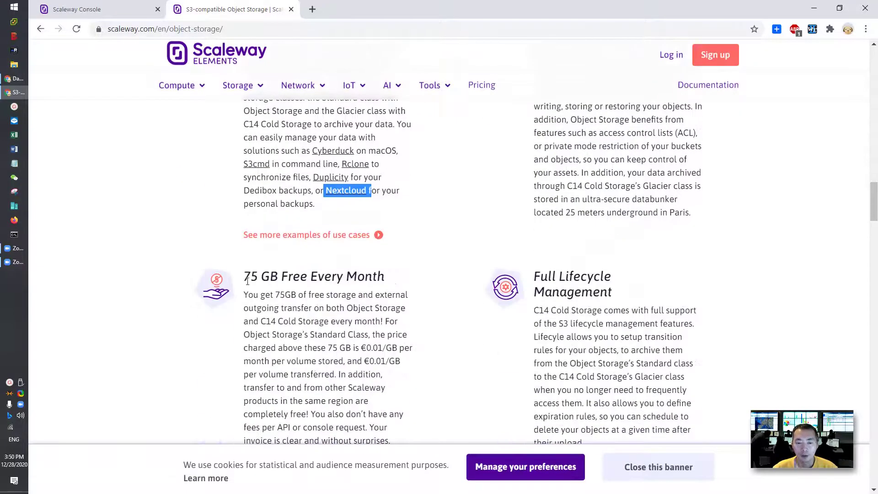
left_click_drag(246, 282, 385, 275)
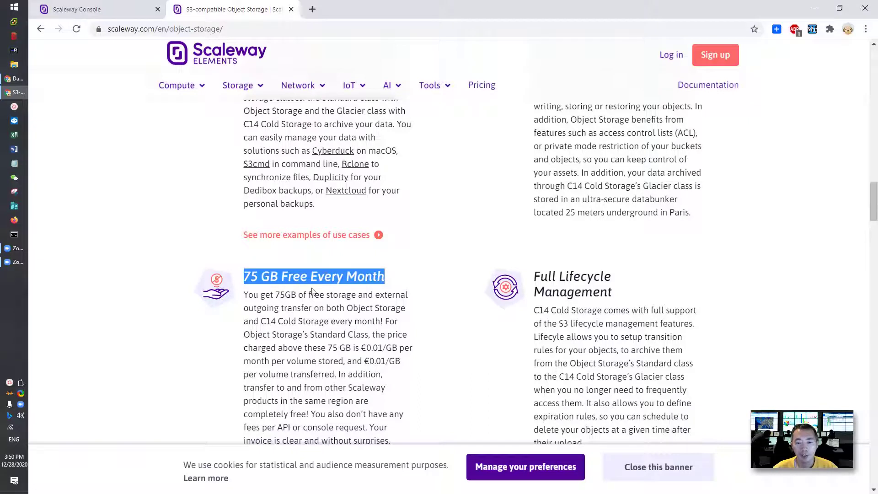
scroll(313, 292, "down", 1)
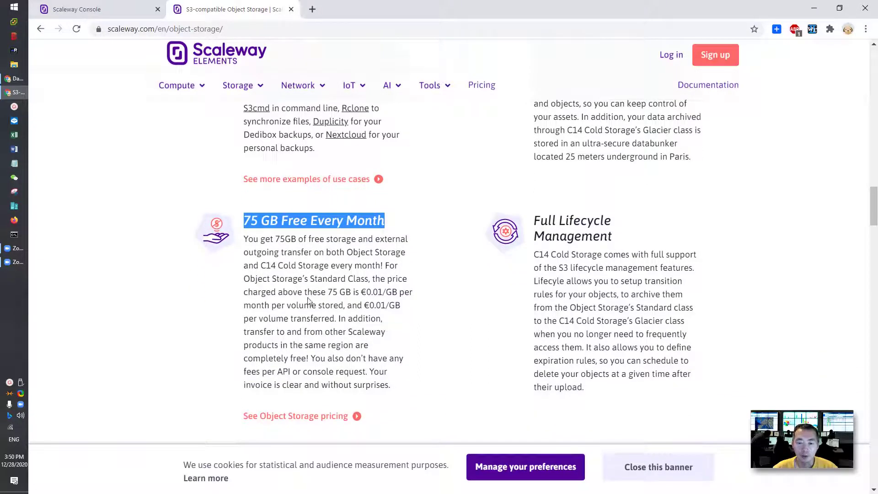
left_click(271, 315)
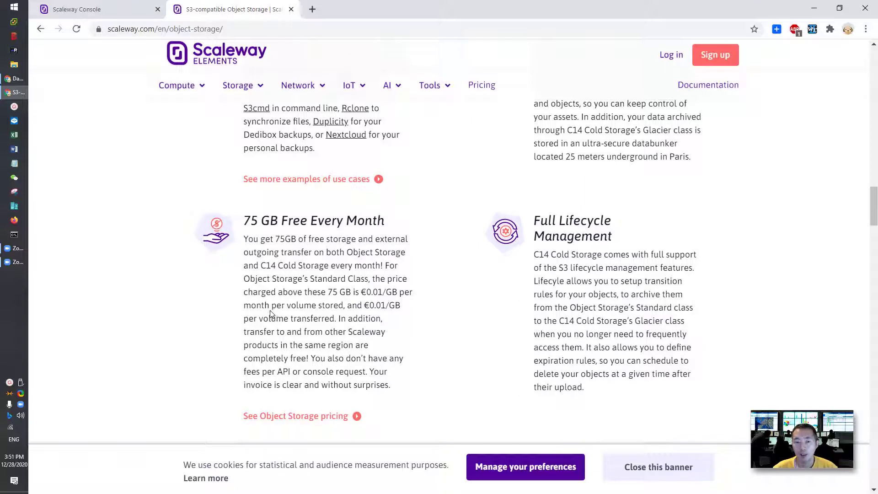
scroll(271, 314, "down", 2)
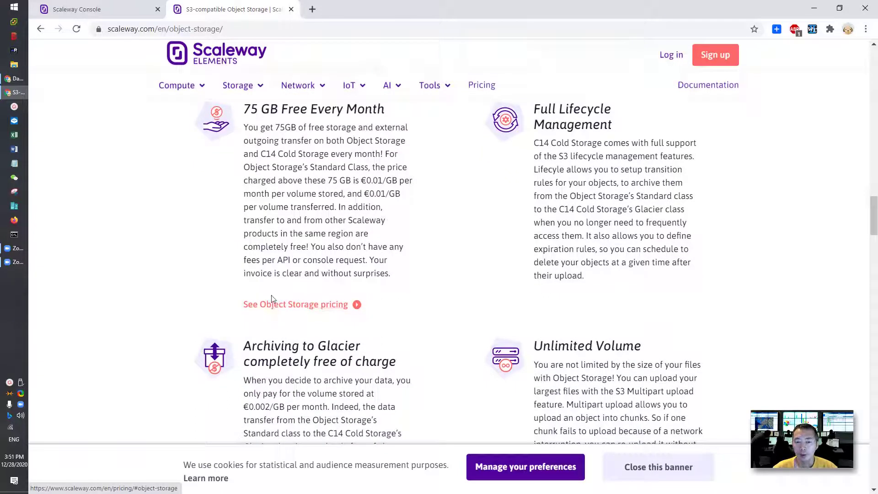
scroll(273, 298, "up", 1)
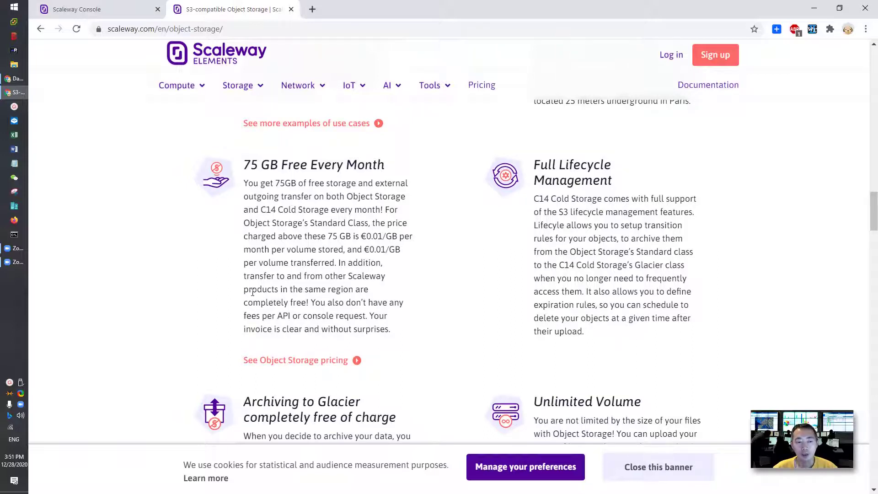
Step: Take a ShareX region capture and close its image editor
left_click(21, 394)
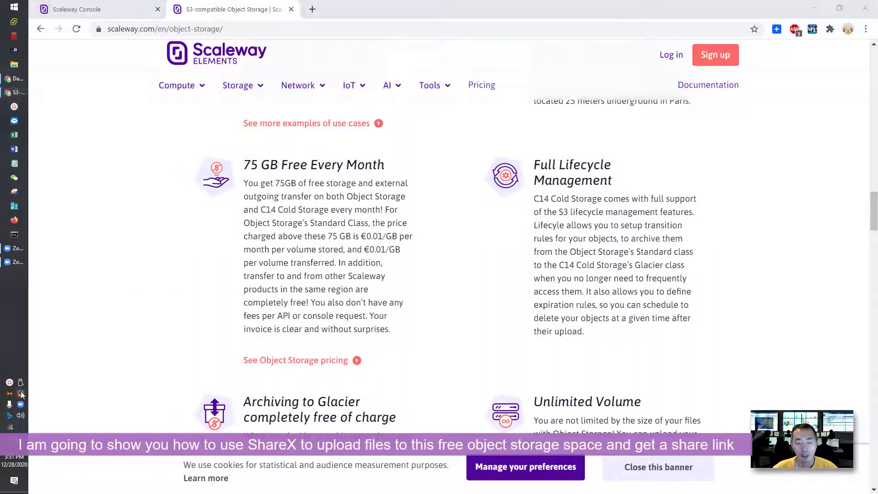
key("Escape")
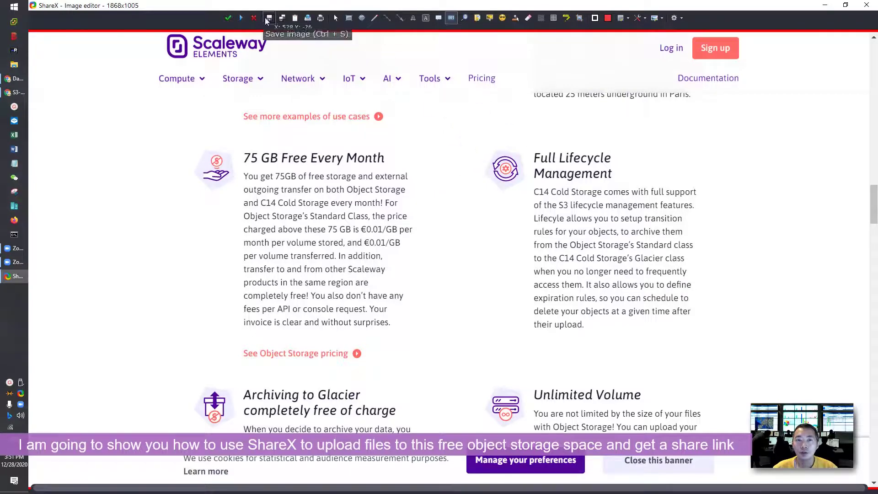
left_click(866, 5)
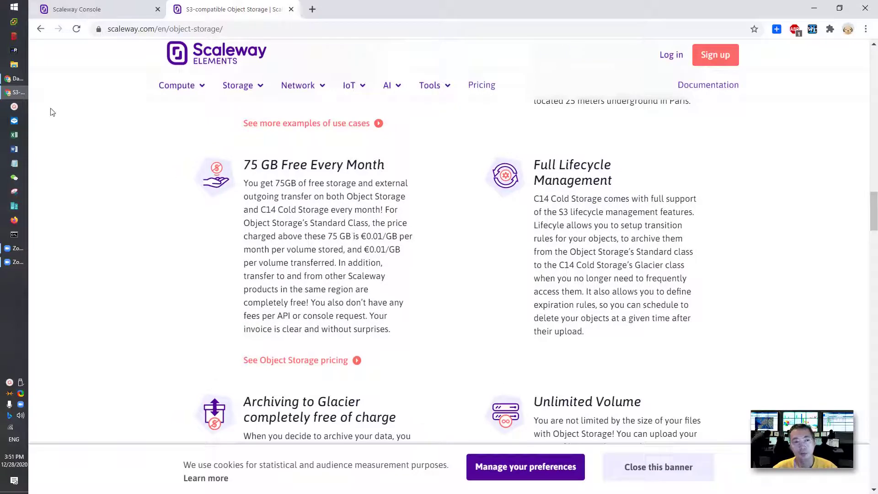
Step: Fill in a new public Object Storage bucket named 'nextcloud' and submit it
left_click(106, 9)
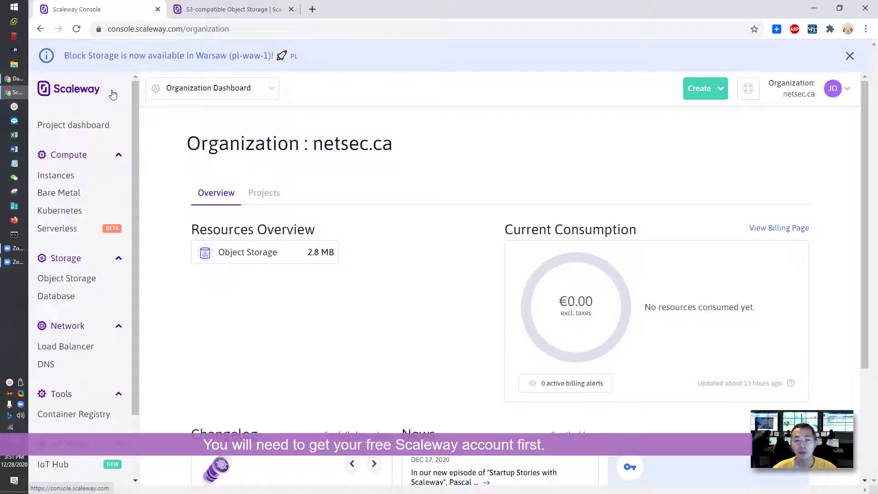
left_click(717, 98)
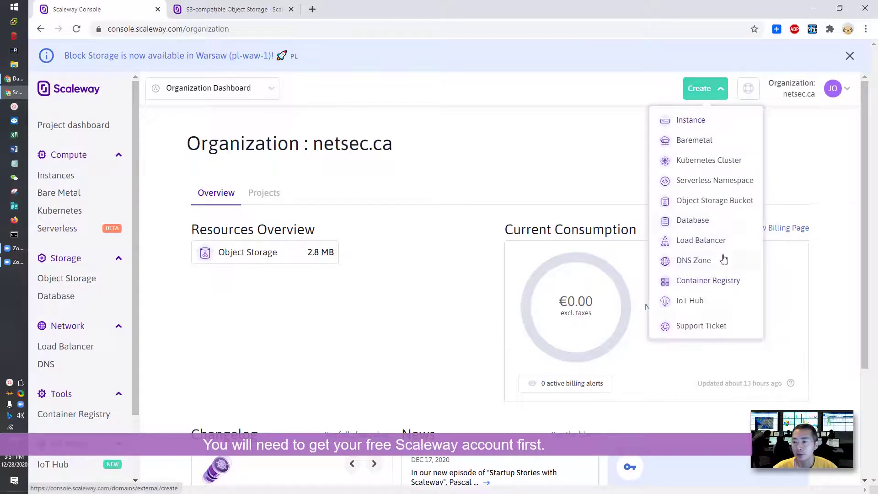
left_click(717, 203)
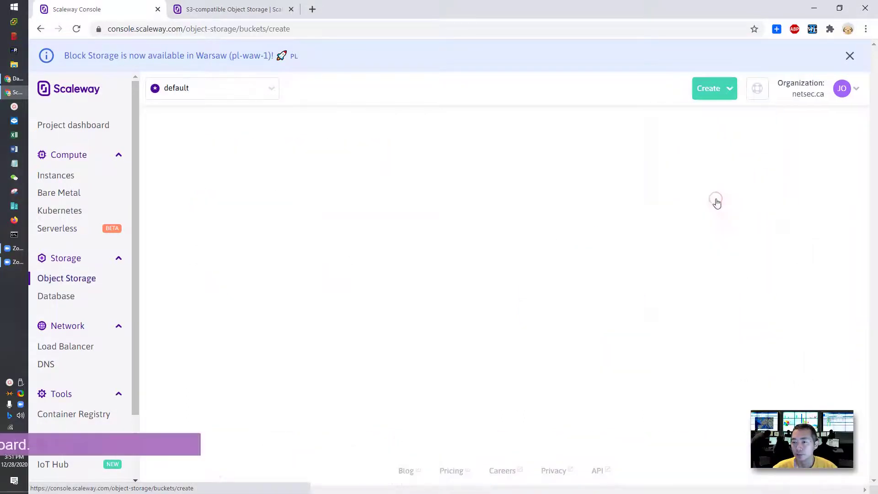
left_click(357, 251)
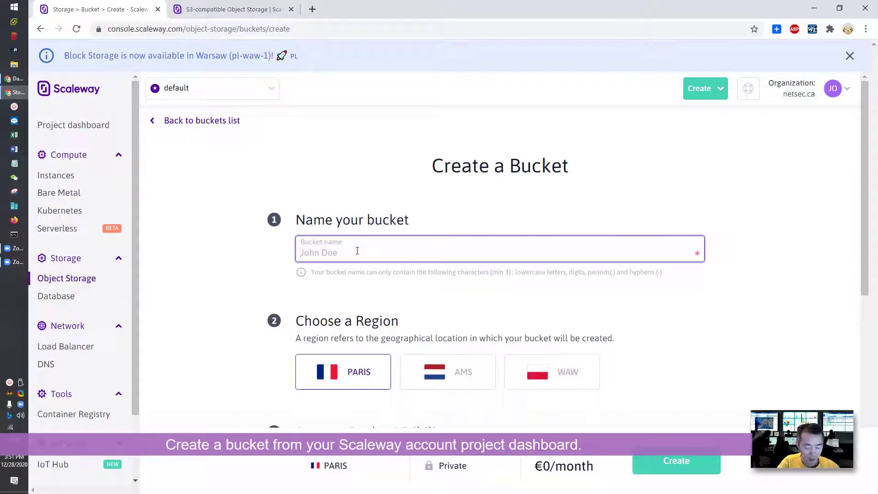
type("nextcloud")
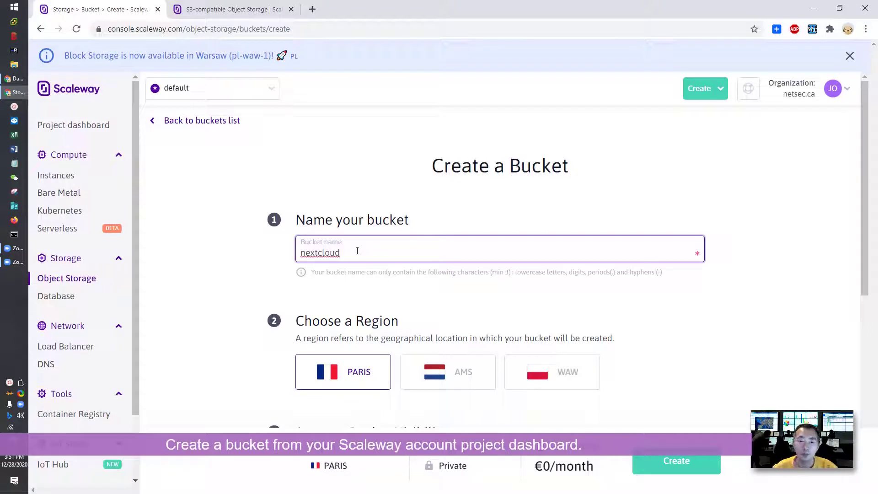
scroll(373, 270, "down", 1)
scroll(387, 247, "down", 3)
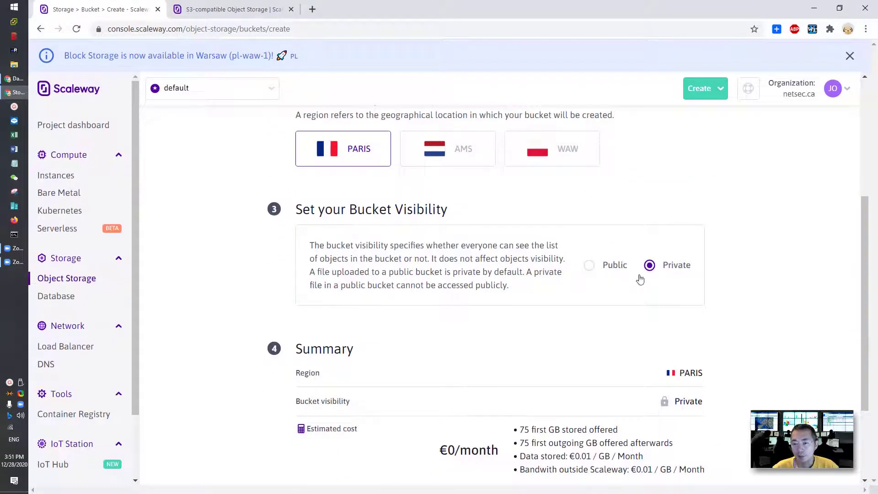
left_click(602, 265)
scroll(447, 323, "down", 1)
scroll(447, 324, "down", 2)
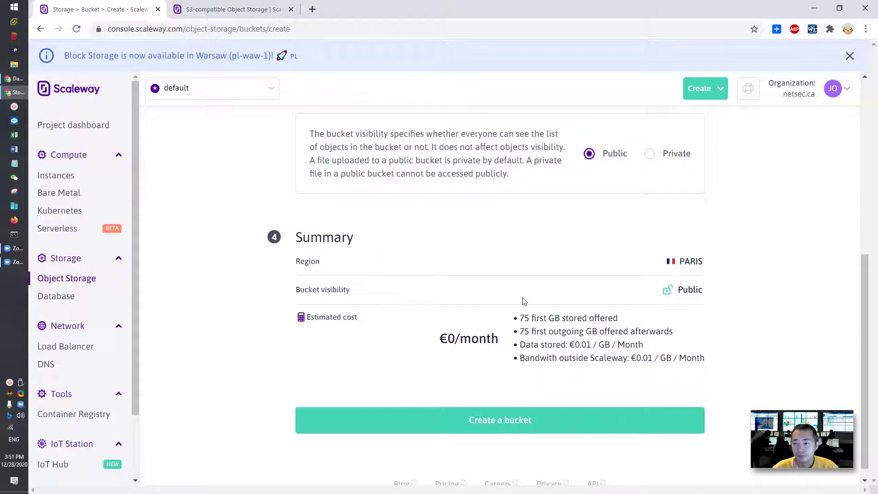
scroll(525, 301, "down", 1)
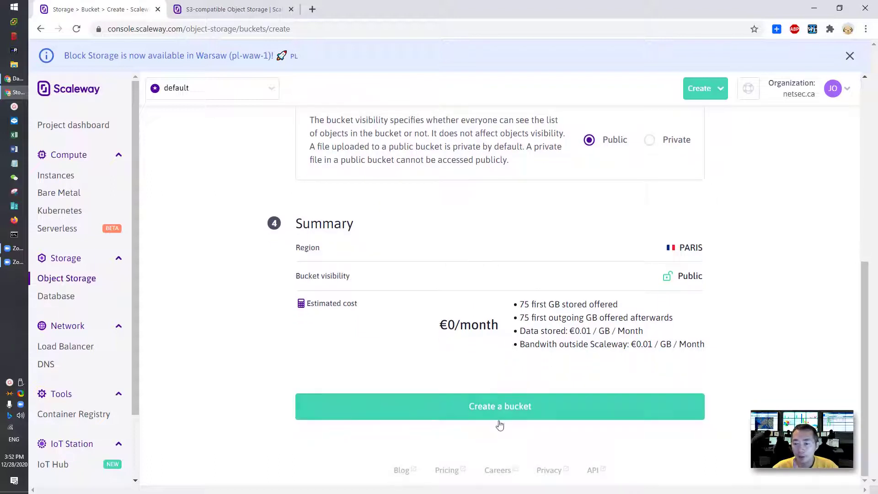
left_click(499, 398)
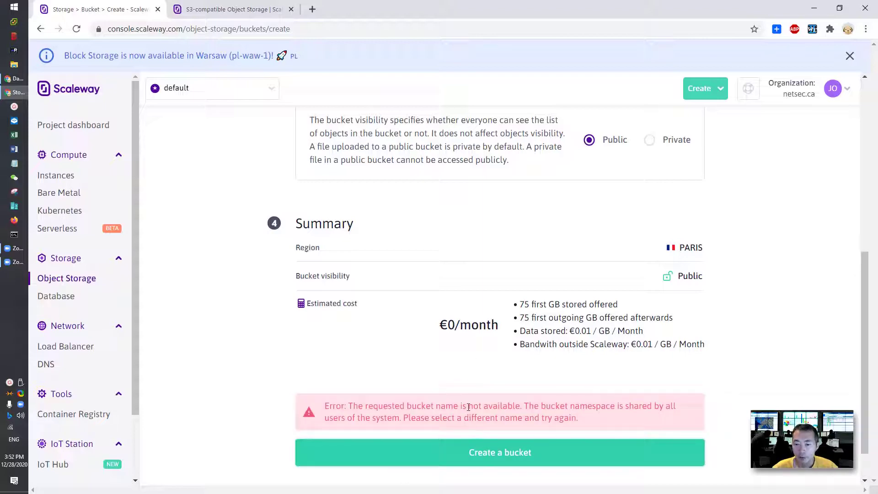
Step: Change the rejected bucket name to nextcloudnetsec and submit the bucket again
scroll(469, 407, "up", 10)
left_click(345, 253)
key("BackSpace")
scroll(387, 286, "down", 5)
scroll(403, 320, "down", 4)
left_click(425, 404)
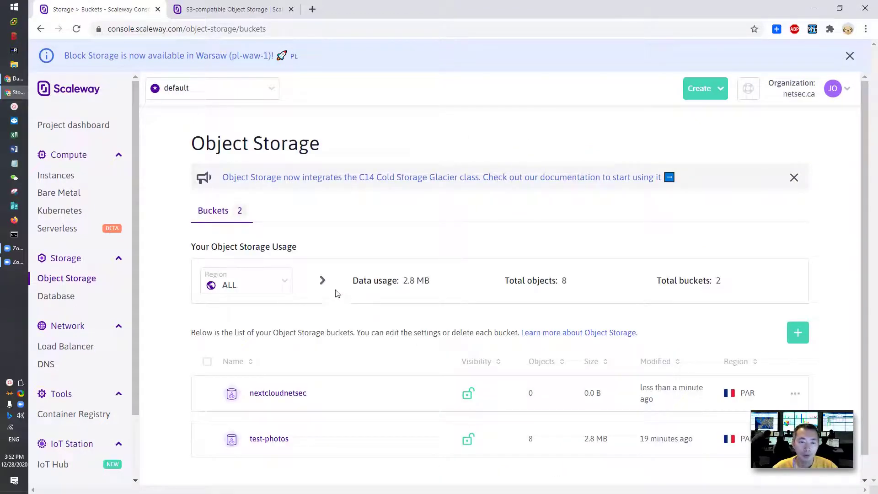
Step: Scroll down the Credentials page to its SSH Keys and API Keys sections
scroll(247, 269, "down", 1)
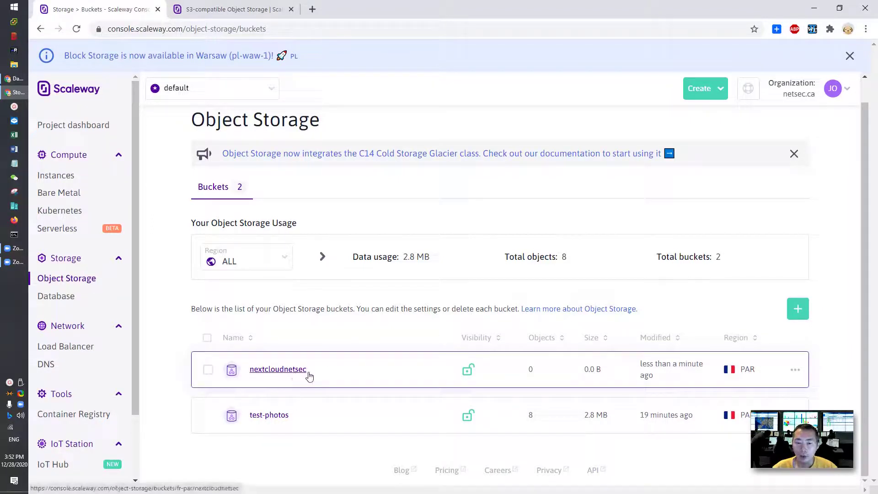
Step: Generate a new API key from the project's Credentials page
mouse_move(843, 93)
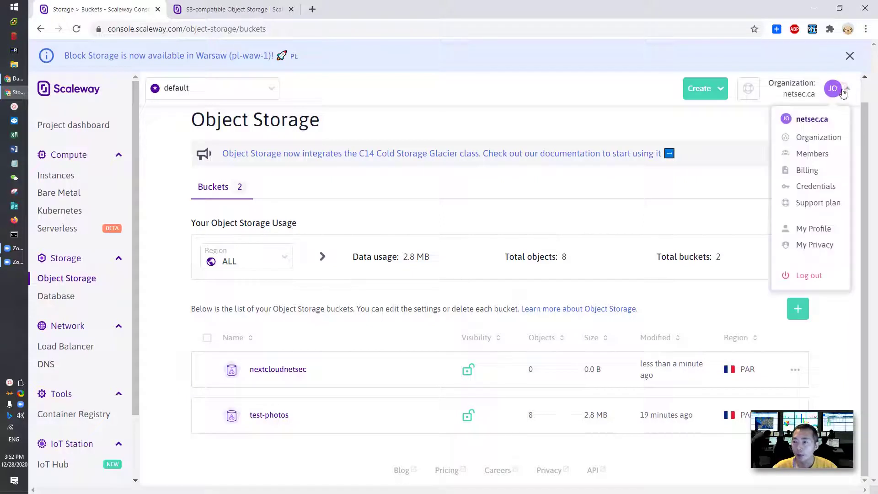
left_click(821, 188)
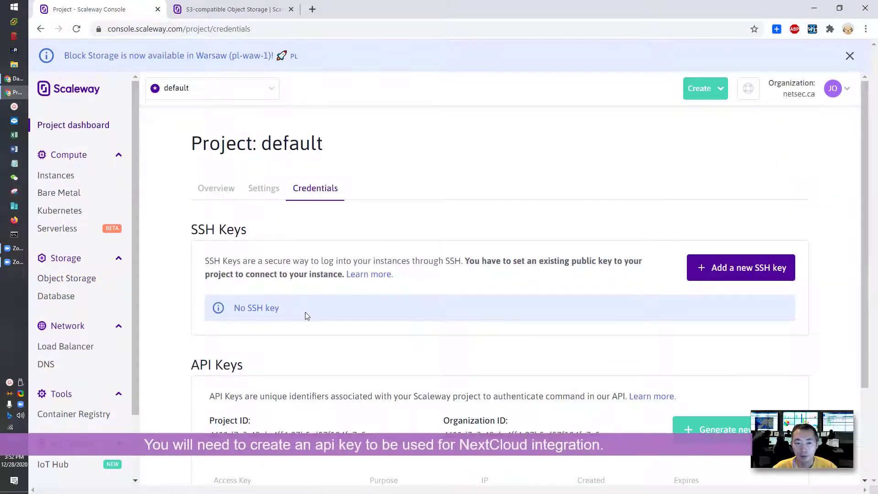
scroll(306, 316, "down", 3)
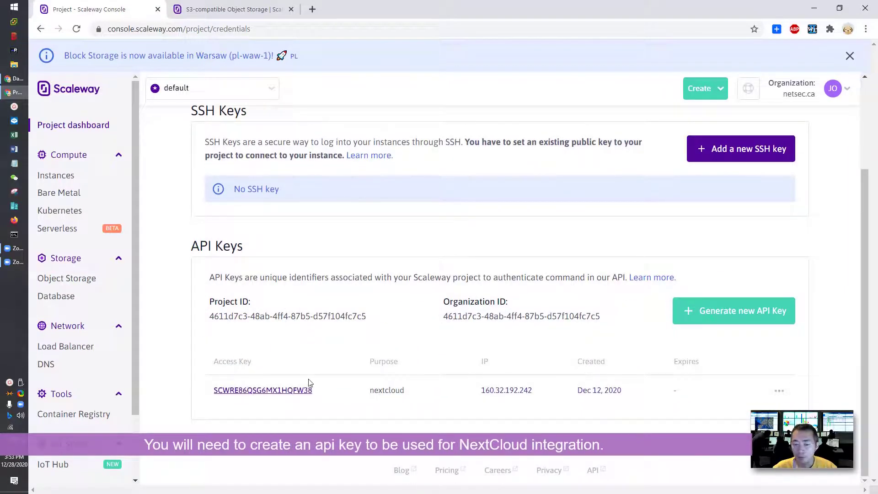
left_click(746, 315)
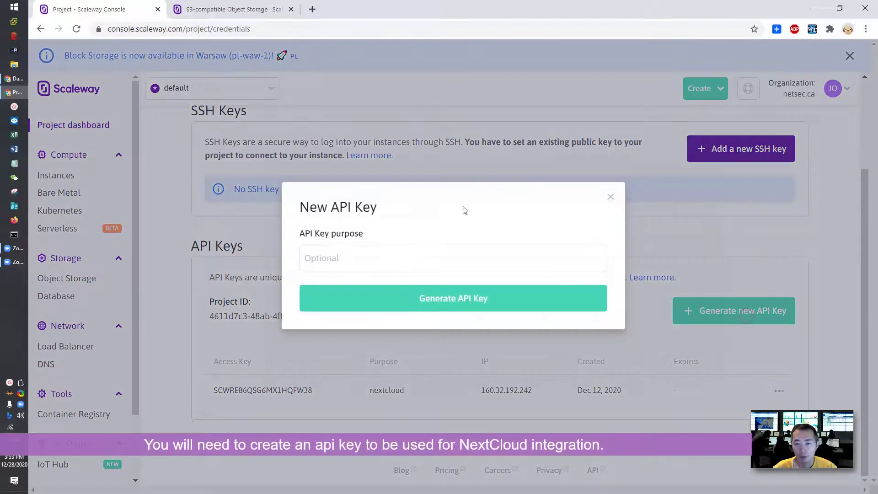
left_click(387, 298)
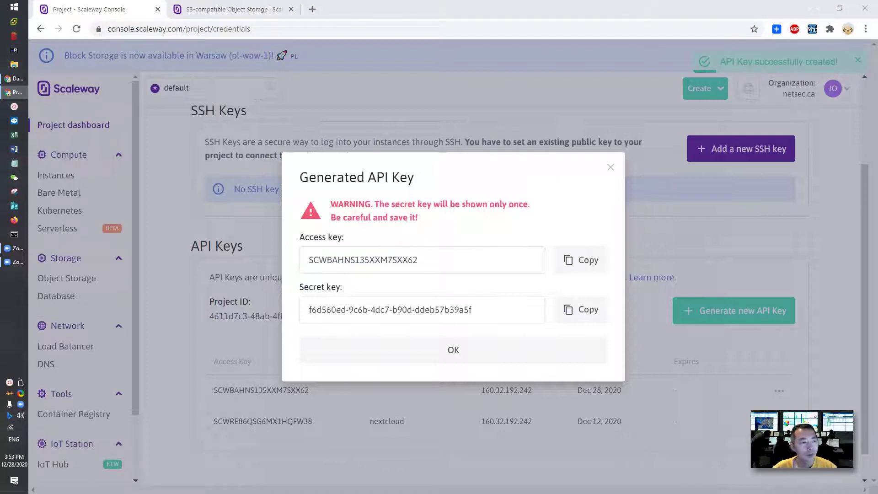
Step: Copy the new access key and secret key into Notepad on separate lines
left_click_drag(617, 156, 691, 182)
left_click(323, 263)
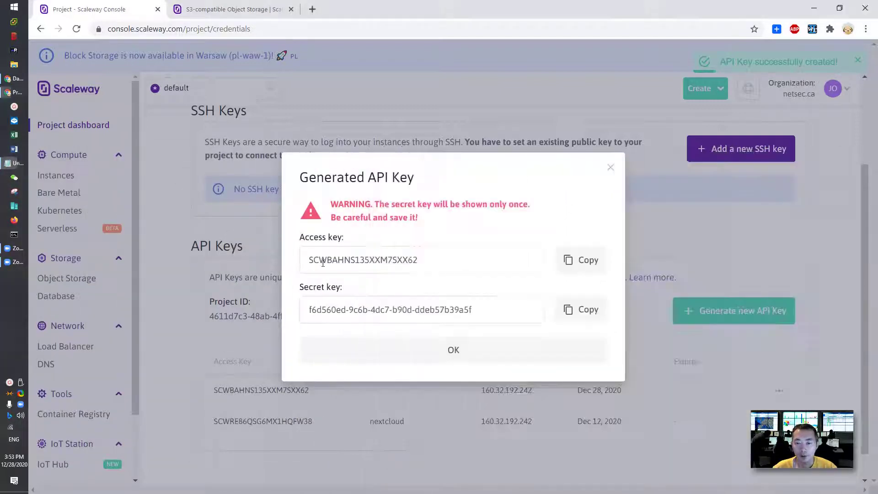
left_click_drag(310, 259, 420, 262)
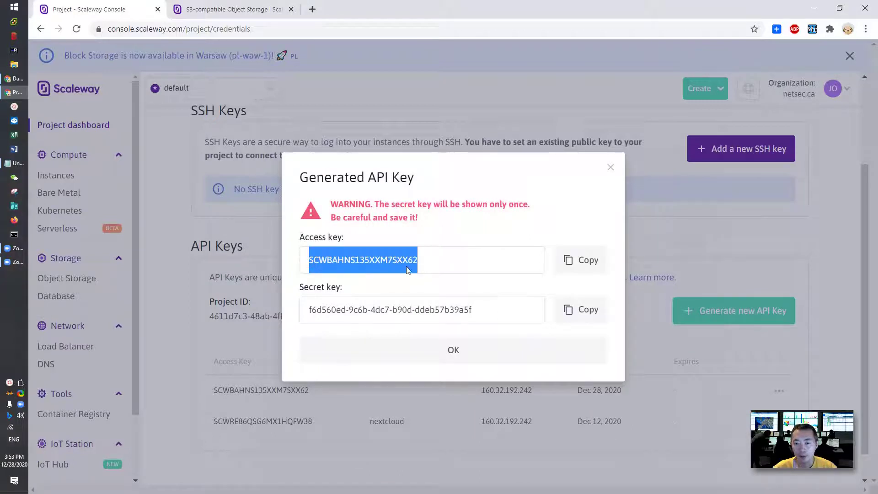
right_click(408, 267)
left_click(426, 277)
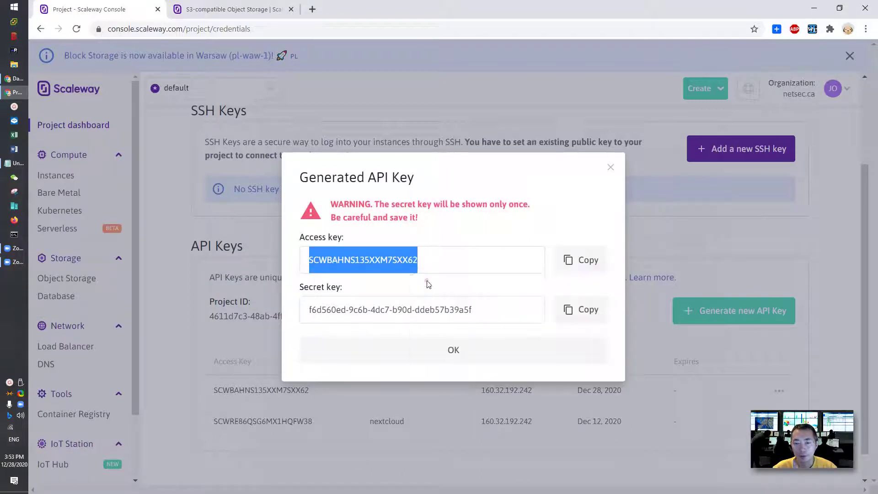
left_click(14, 163)
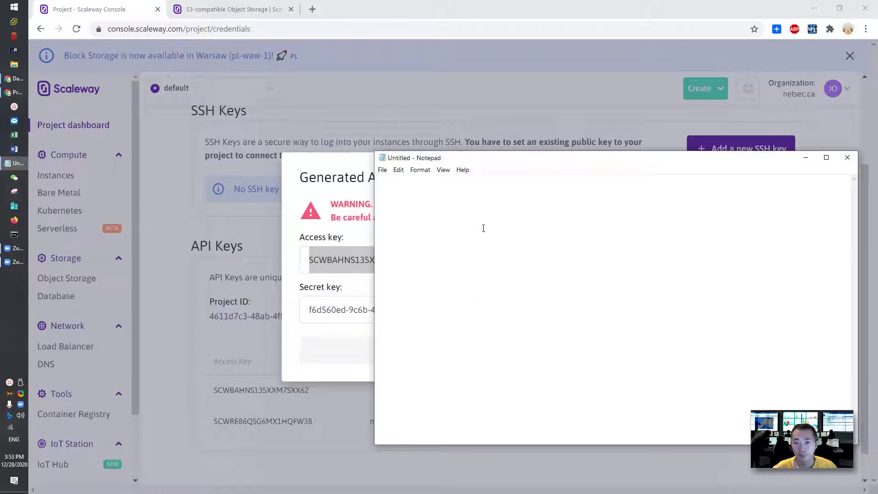
key("ctrl+v")
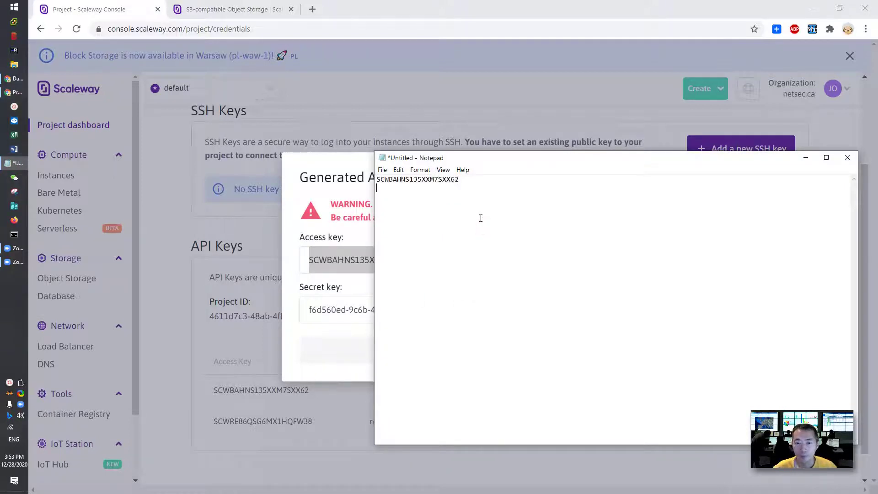
left_click(364, 309)
triple_click(359, 309)
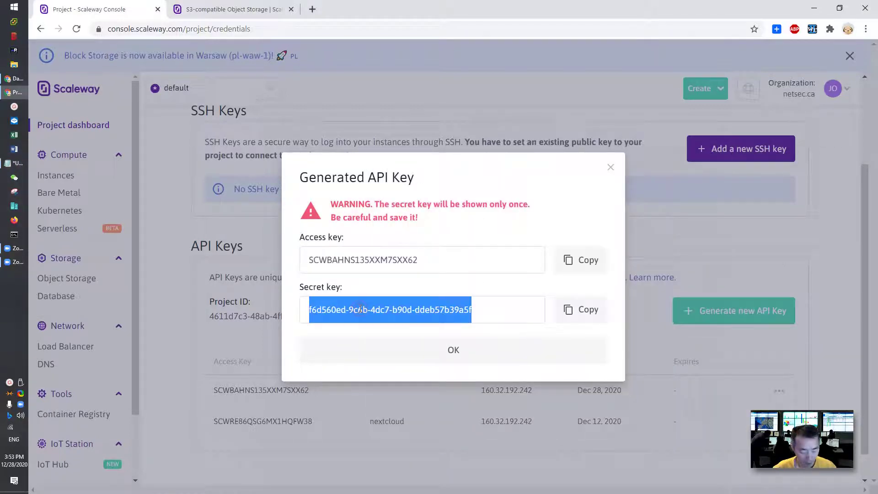
left_click(14, 163)
key("Return")
key("ctrl+v")
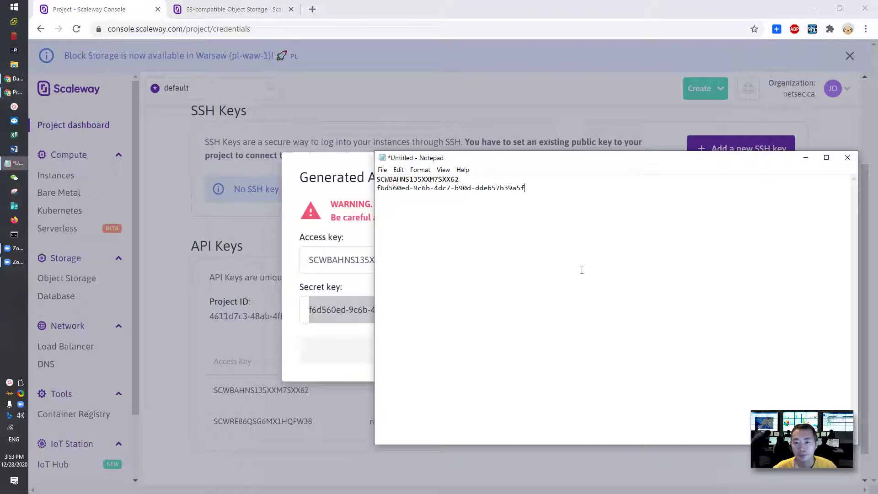
Step: Close the generated key dialog and select the new access key in the API key list
left_click(294, 264)
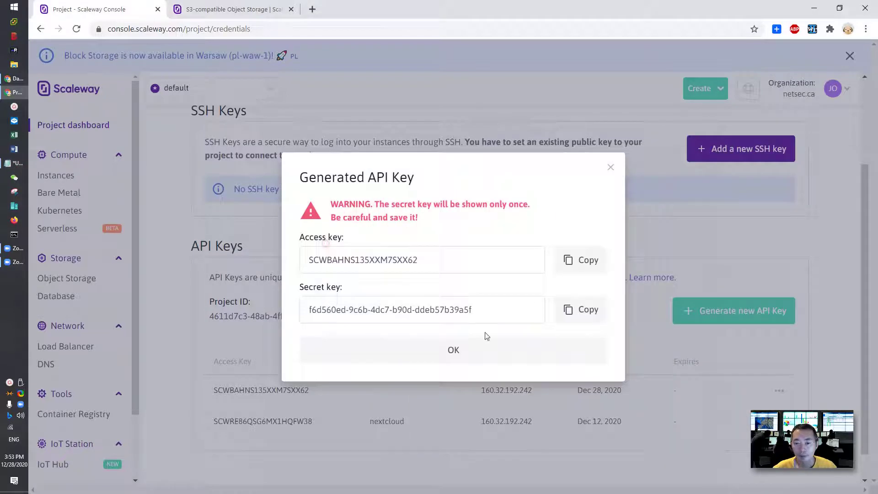
left_click(453, 351)
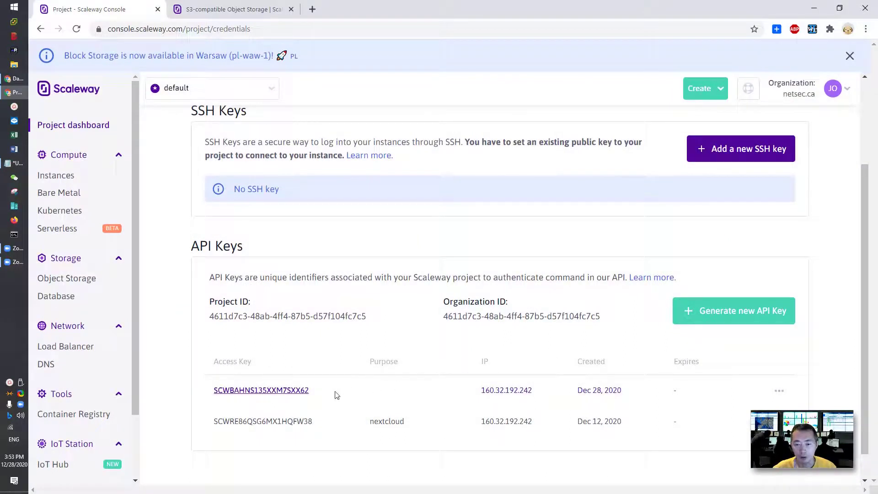
left_click_drag(361, 396, 215, 403)
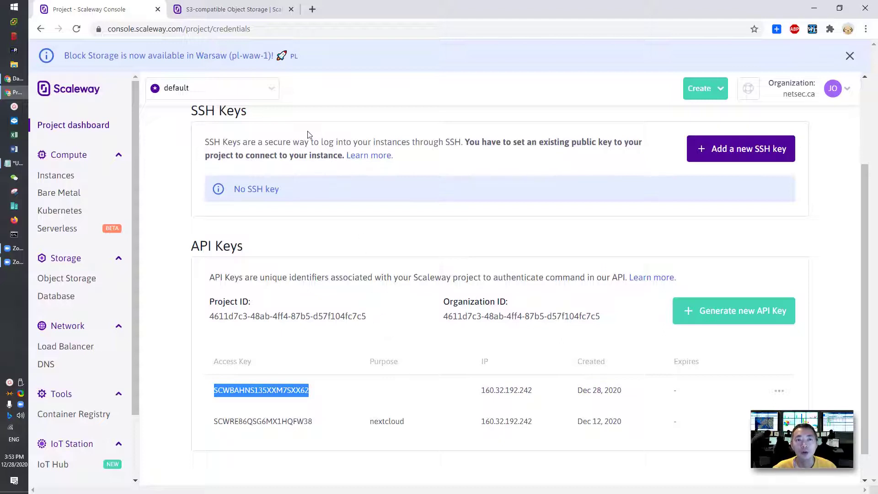
Step: Go from the Nextcloud dashboard to Files, then open Settings from the account menu
left_click(19, 80)
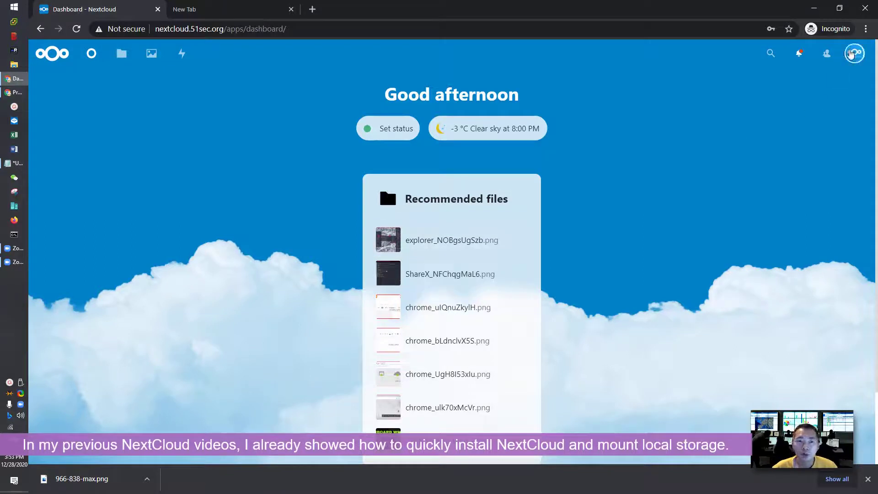
left_click(850, 54)
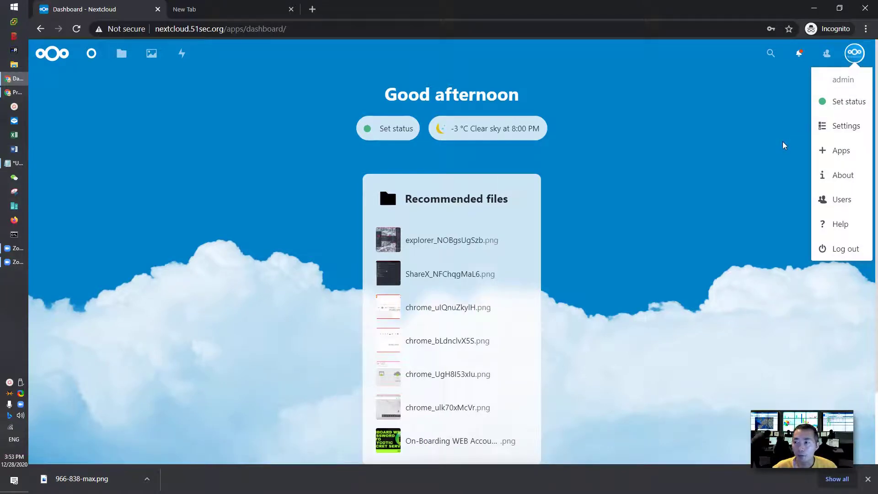
left_click(120, 61)
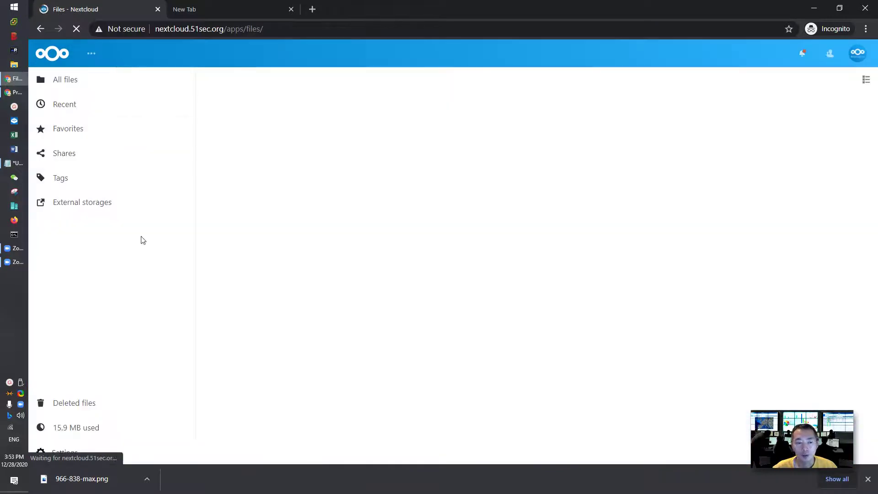
left_click(859, 57)
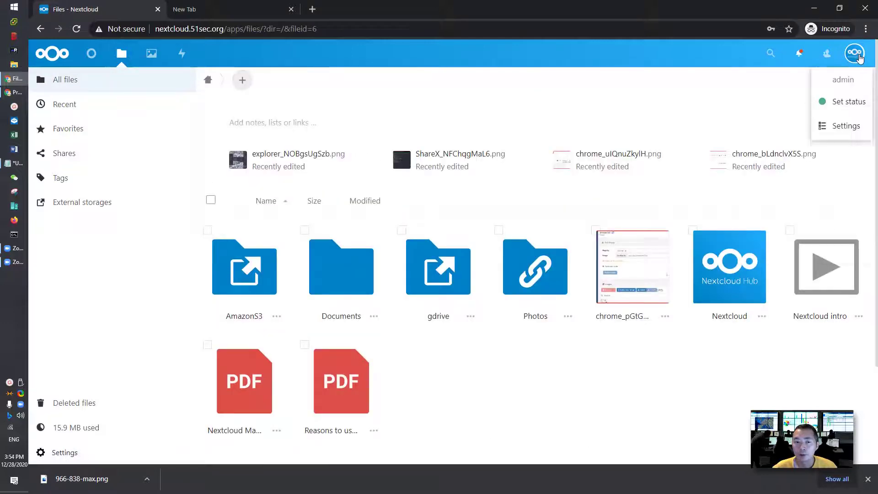
left_click(842, 125)
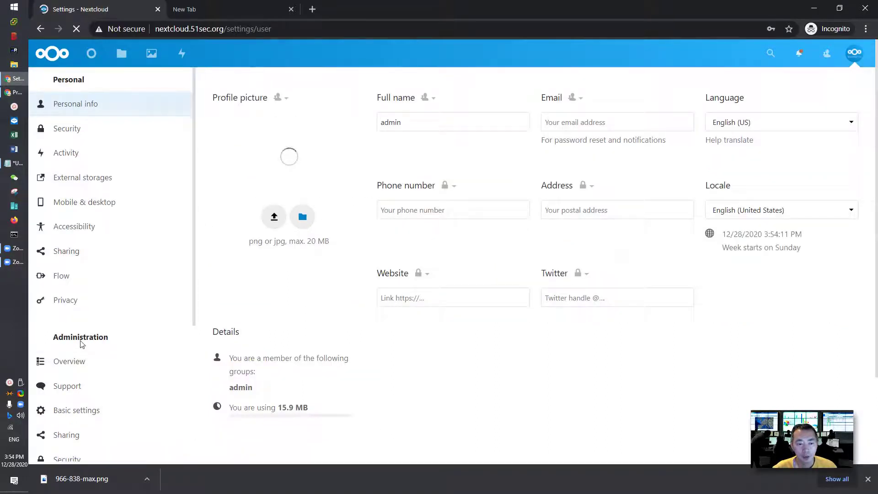
Step: Delete the AmazonS3 mount on the External storages admin page and confirm the deletion
scroll(91, 413, "down", 3)
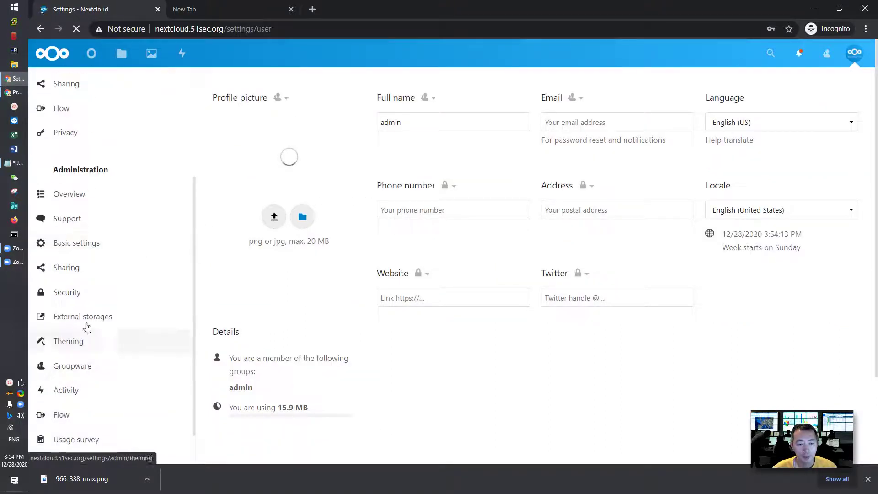
left_click(107, 322)
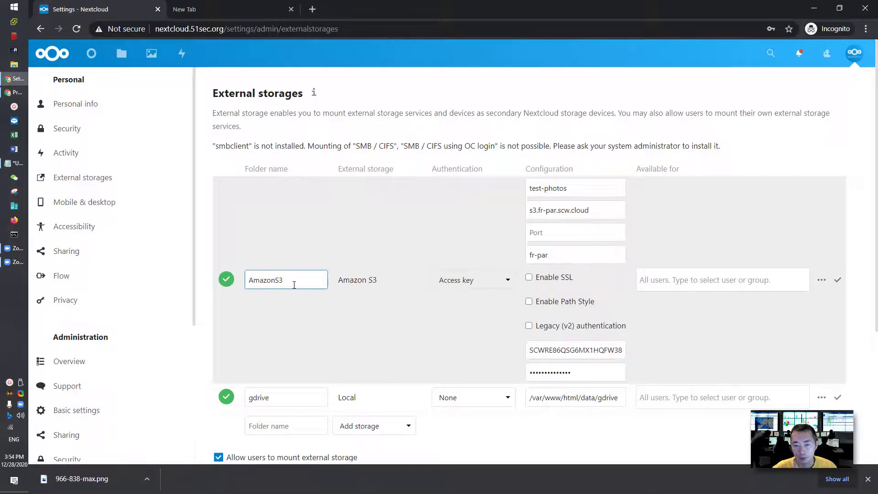
scroll(297, 286, "down", 2)
scroll(298, 284, "up", 1)
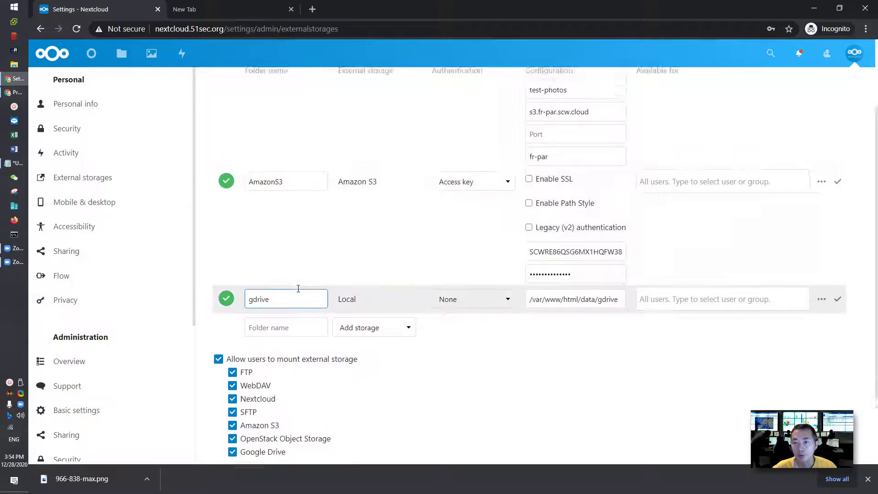
left_click(822, 226)
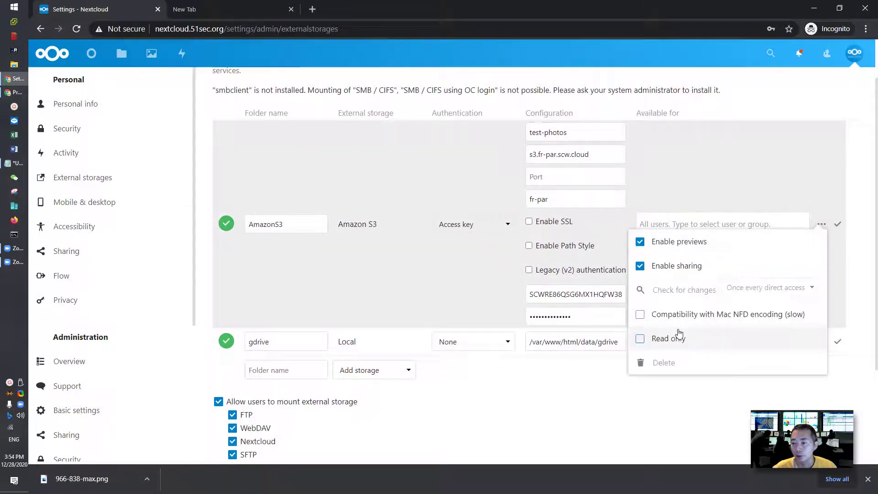
left_click(813, 194)
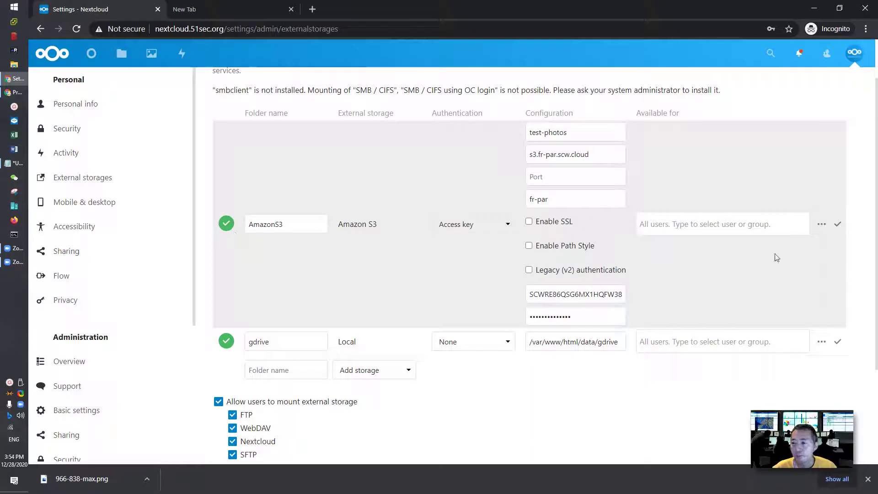
scroll(774, 258, "up", 1)
left_click(822, 281)
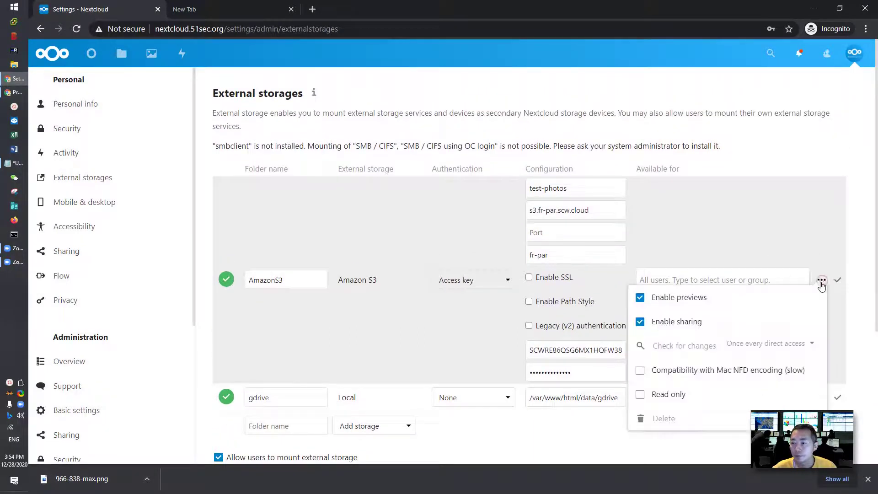
scroll(698, 336, "down", 2)
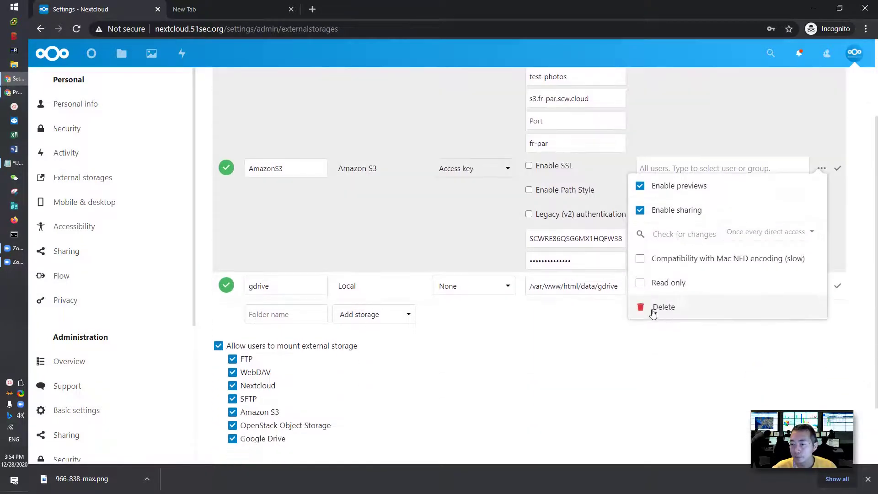
left_click(658, 309)
left_click(530, 279)
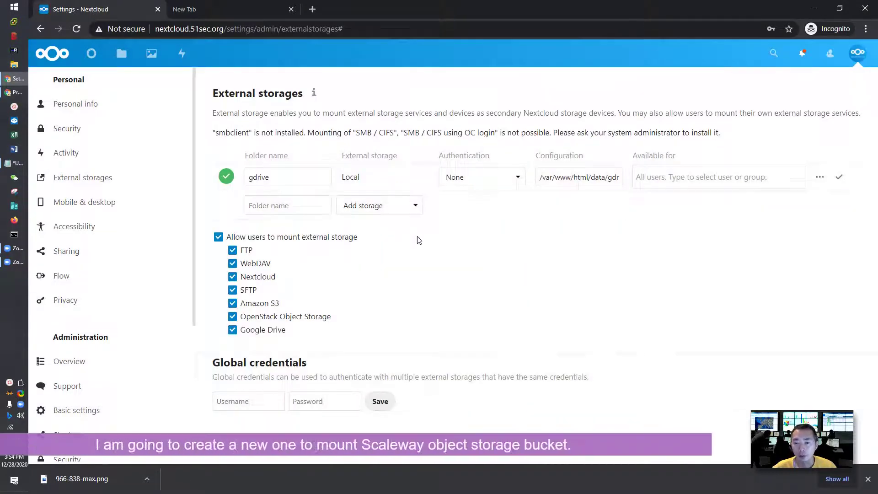
Step: Add an Amazon S3 external storage named Scaleway with bucket nextcloudnetsec
scroll(123, 417, "down", 5)
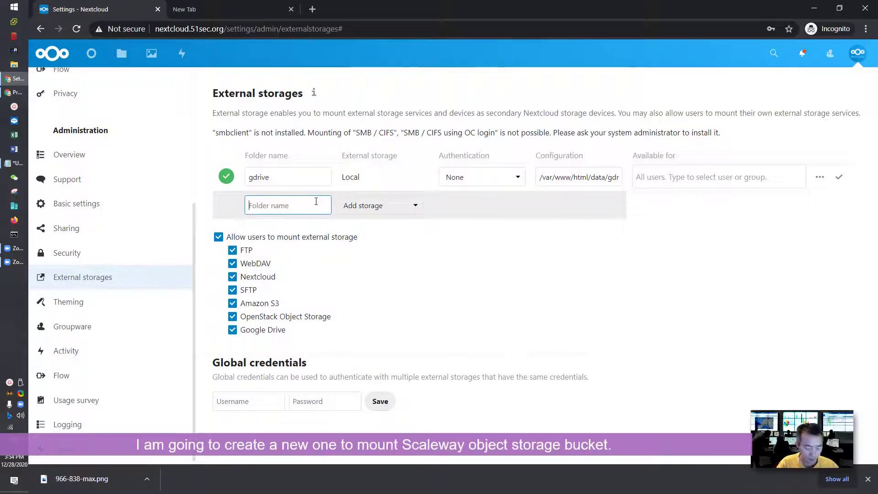
type("Scaleway")
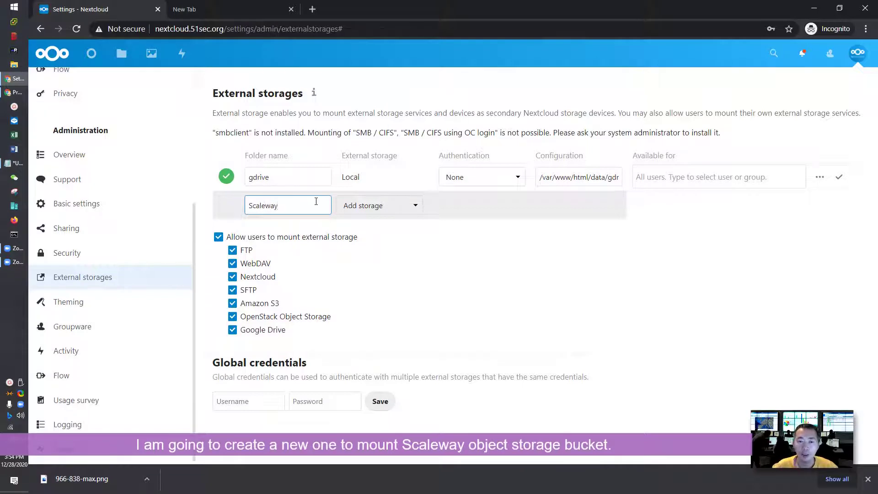
left_click(409, 204)
left_click(403, 220)
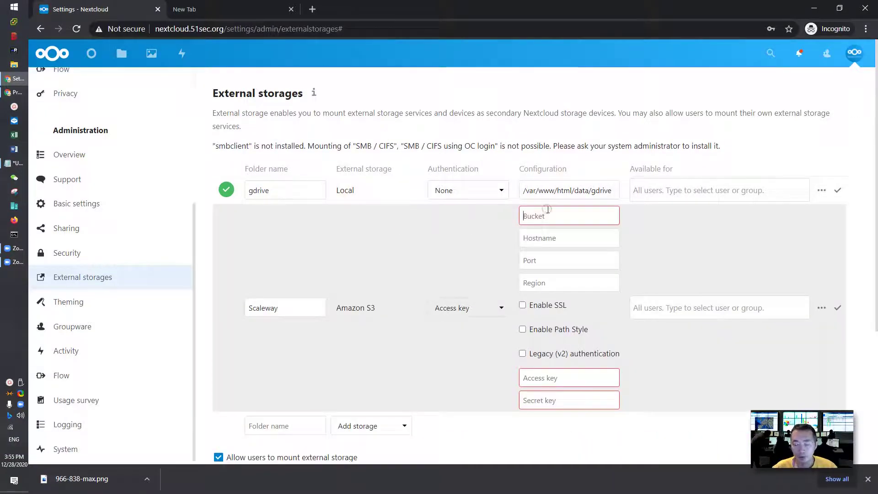
type("nextcloudnetsec")
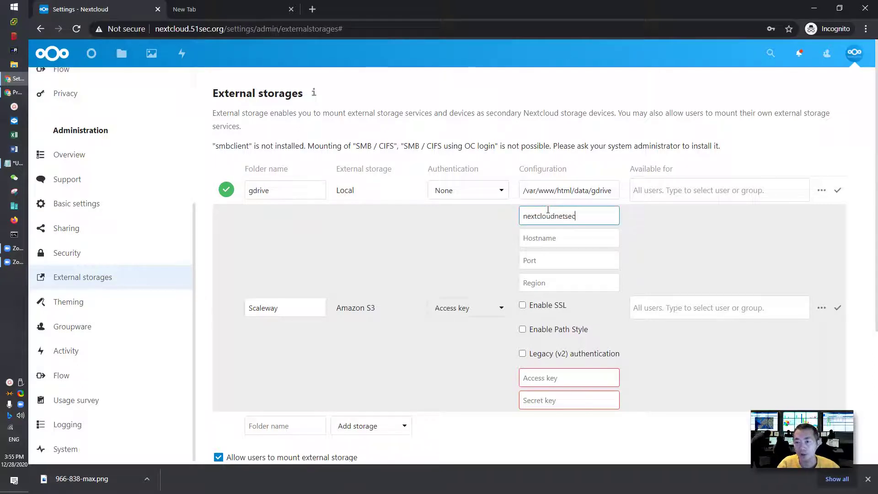
left_click(587, 230)
left_click(814, 8)
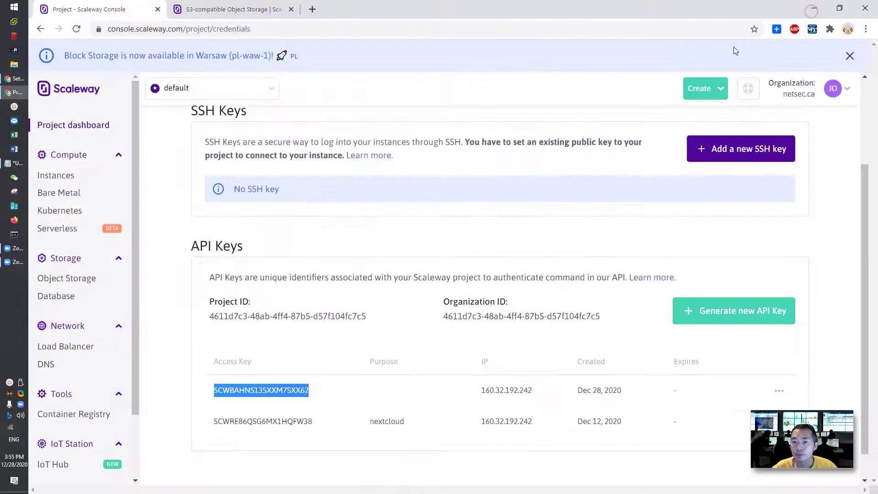
scroll(389, 255, "up", 3)
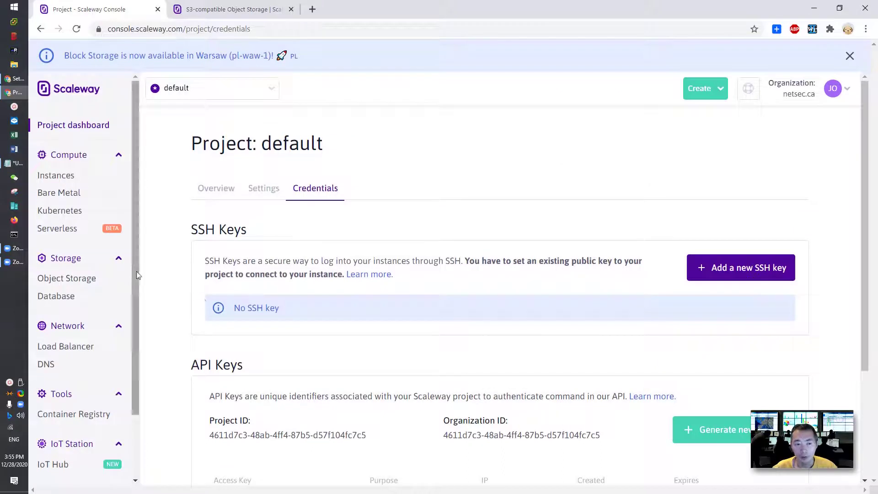
left_click(93, 283)
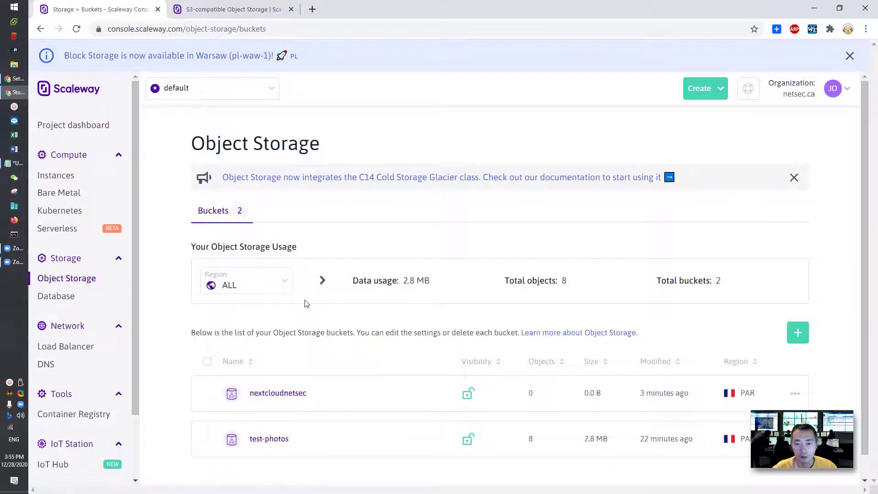
scroll(321, 327, "down", 1)
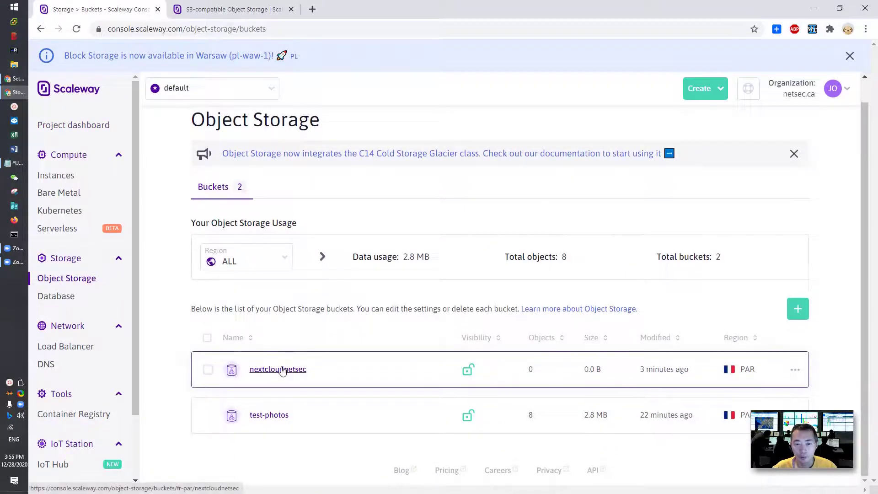
left_click(284, 370)
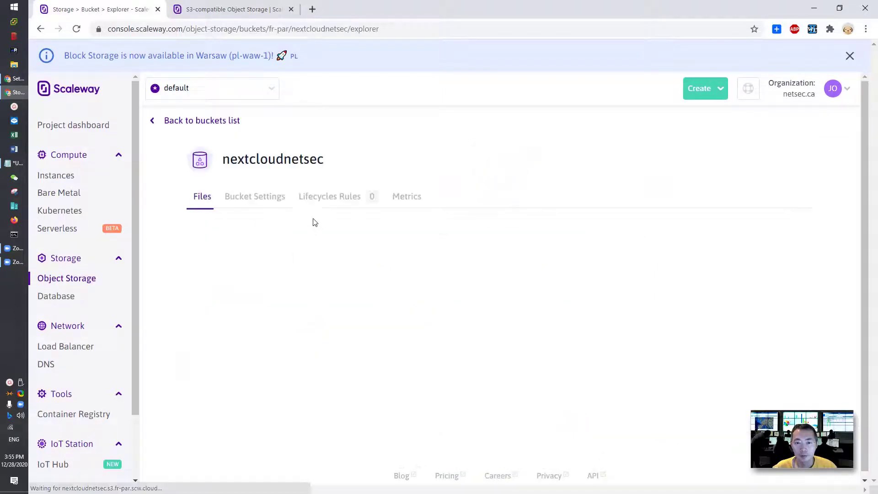
left_click(269, 198)
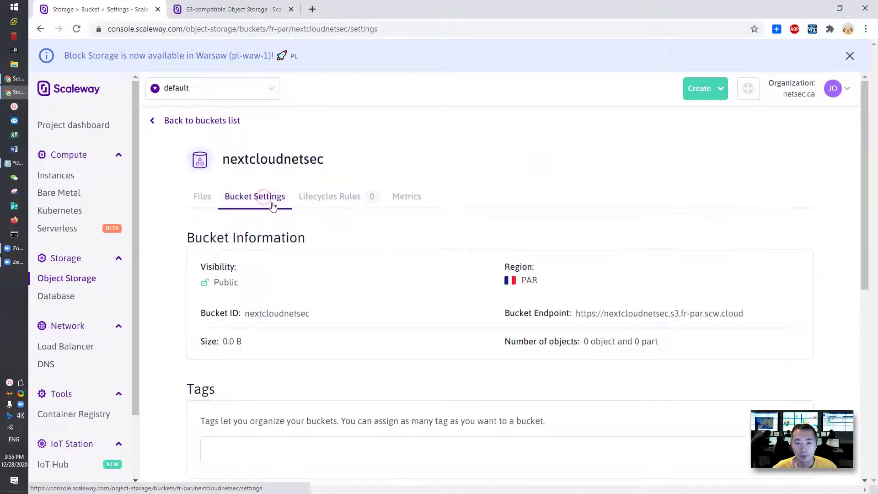
scroll(337, 298, "down", 3)
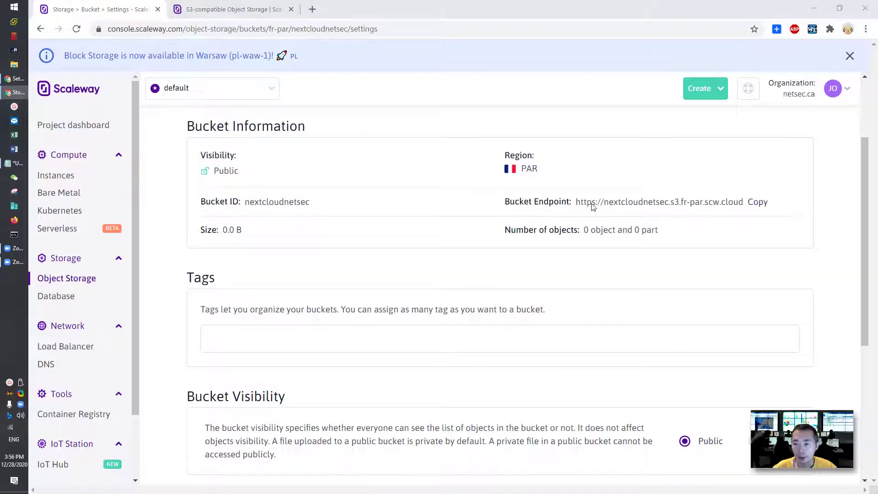
mouse_move(678, 205)
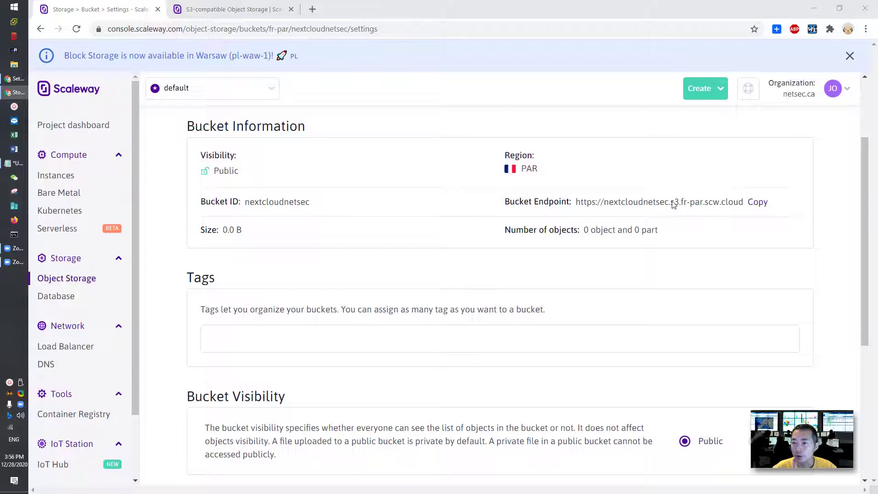
triple_click(675, 204)
left_click(758, 201)
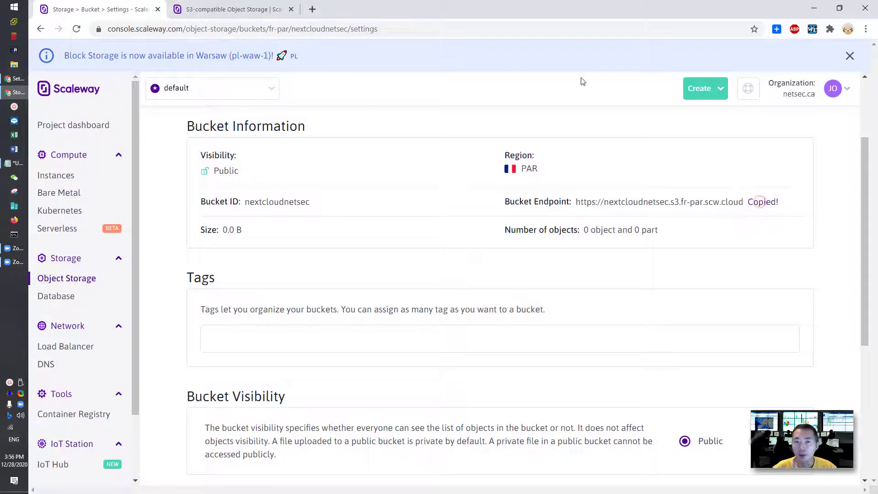
Step: Set the Scaleway mount's hostname to s3.fr-par.scw.cloud and region to fr-par
key("alt+Tab")
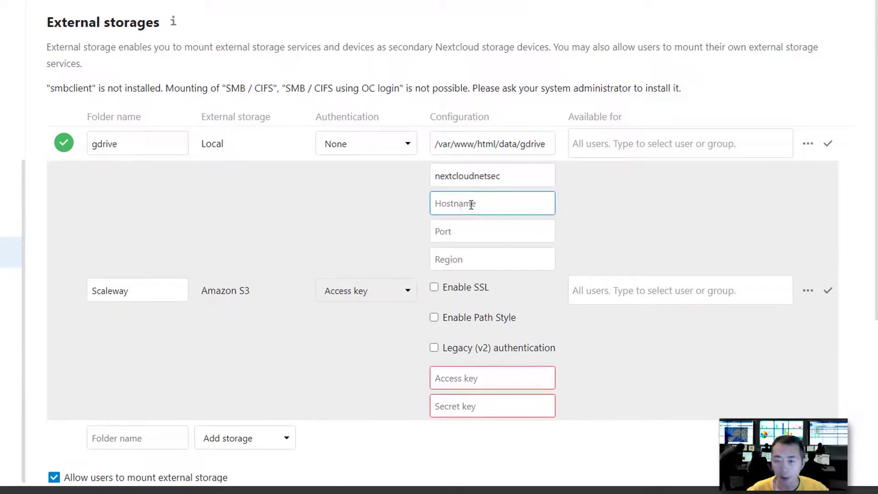
key("ctrl+v")
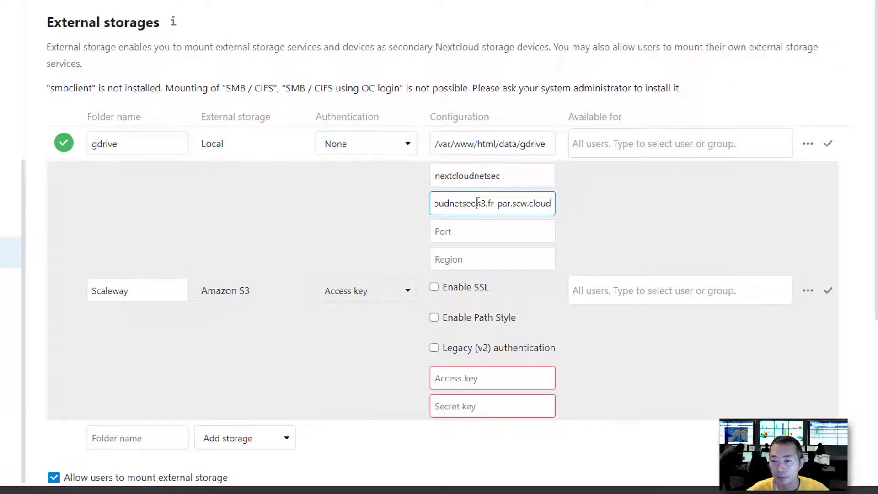
left_click_drag(463, 202, 259, 202)
key("BackSpace")
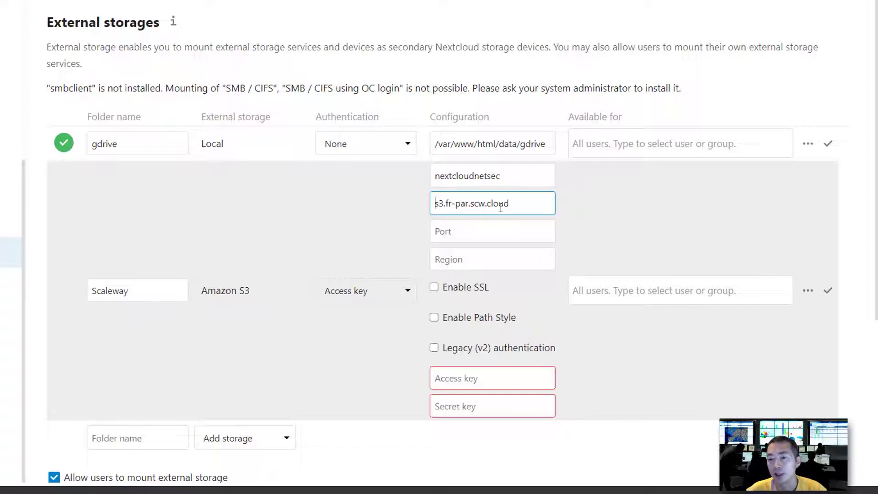
left_click(484, 261)
type("fr")
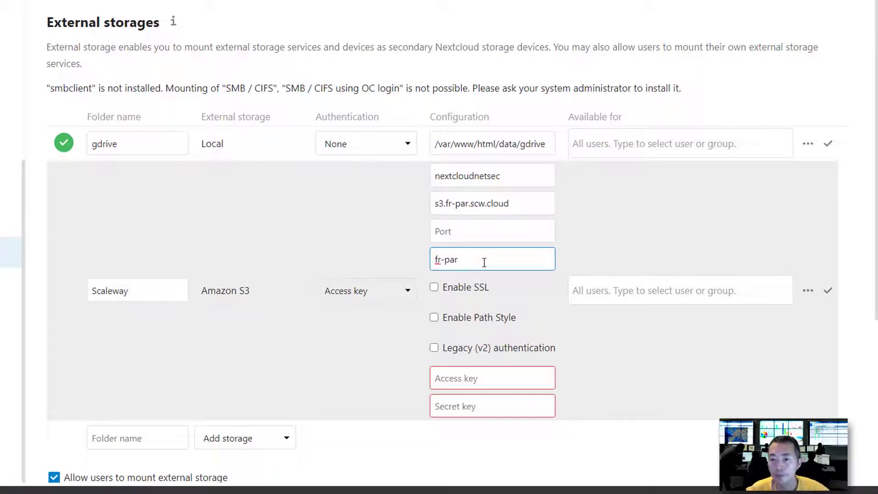
type("-par")
Step: Enter the access key and secret key from the Notepad notes into the mount
left_click(489, 377)
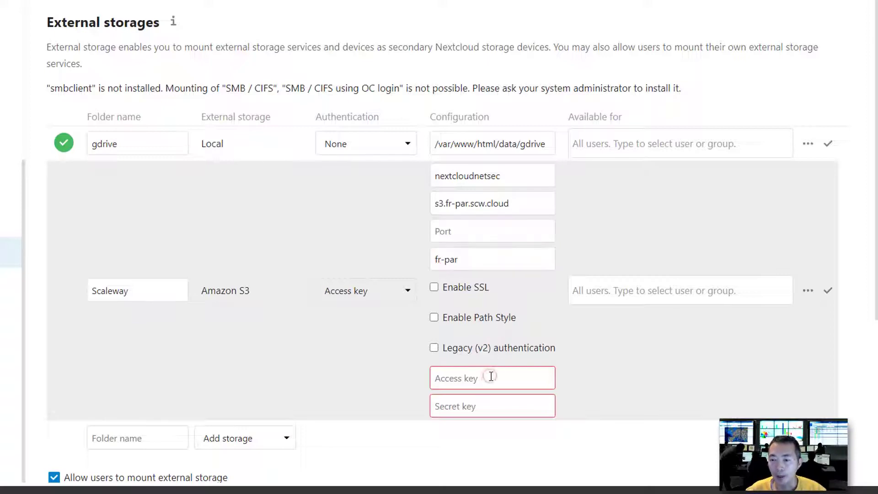
scroll(490, 375, "down", 2)
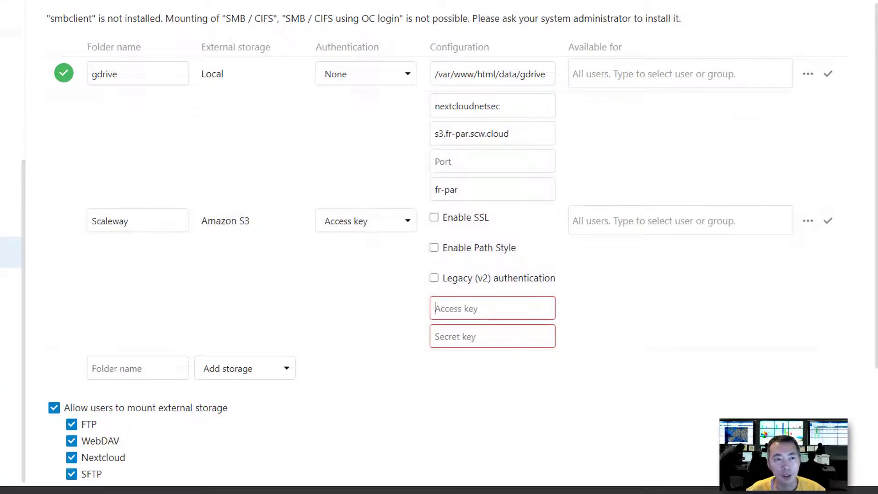
key("alt+Tab")
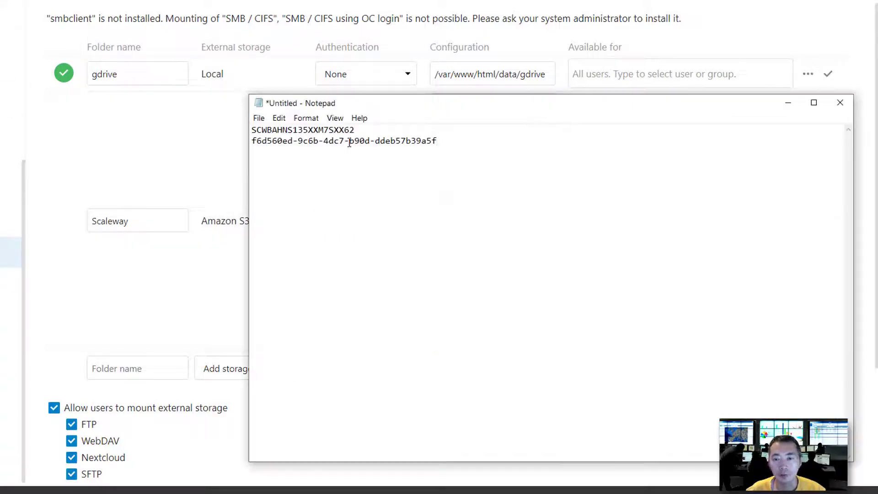
left_click_drag(359, 131, 192, 128)
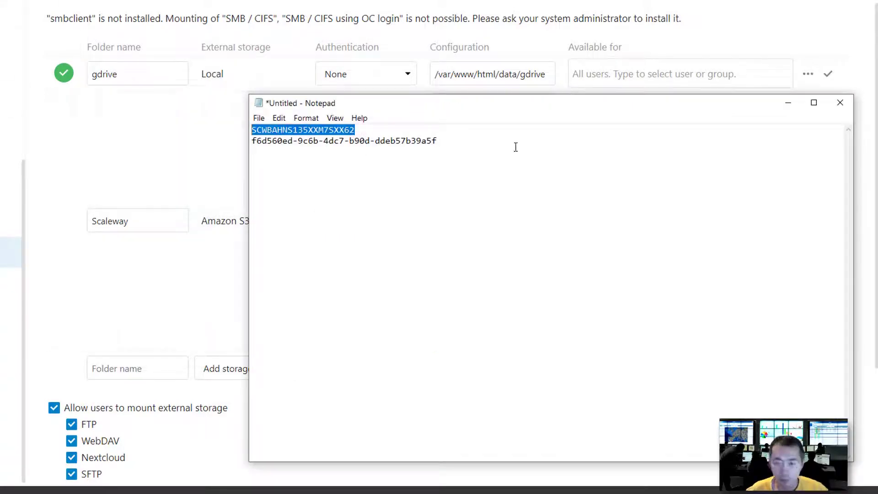
left_click(794, 101)
key("ctrl+v")
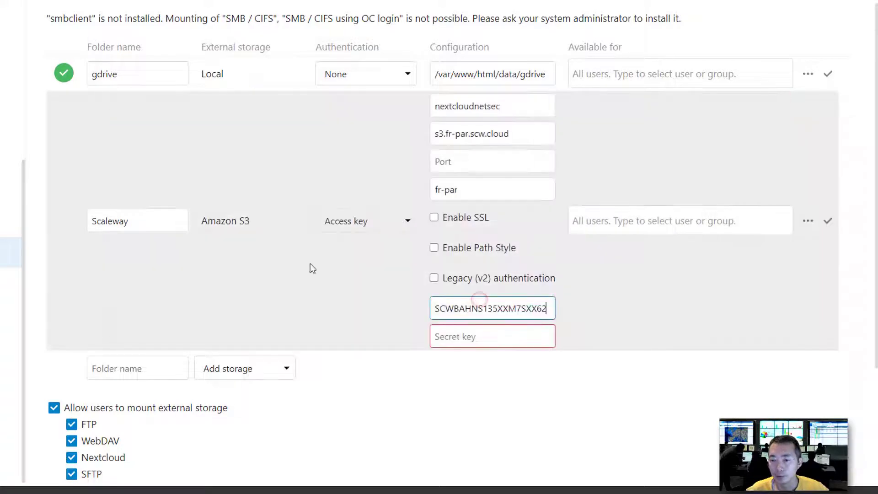
key("alt+Tab")
left_click_drag(443, 141, 243, 140)
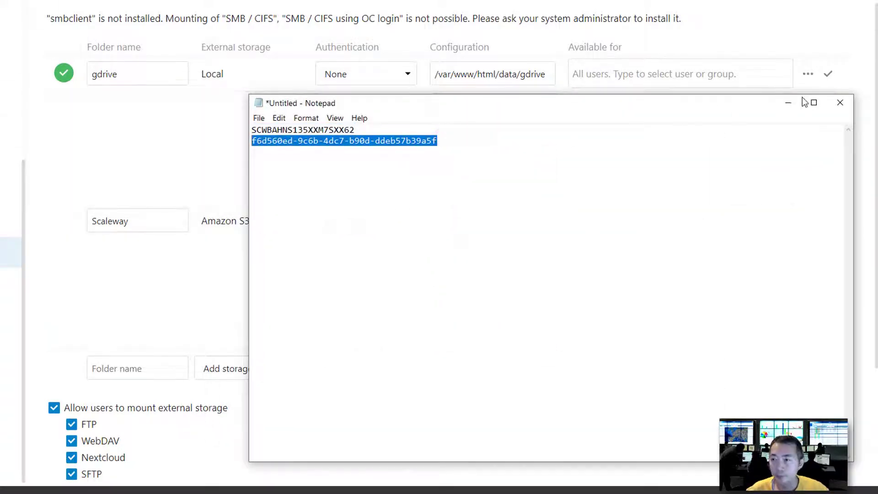
left_click(799, 101)
left_click(484, 333)
key("ctrl+v")
left_click(666, 291)
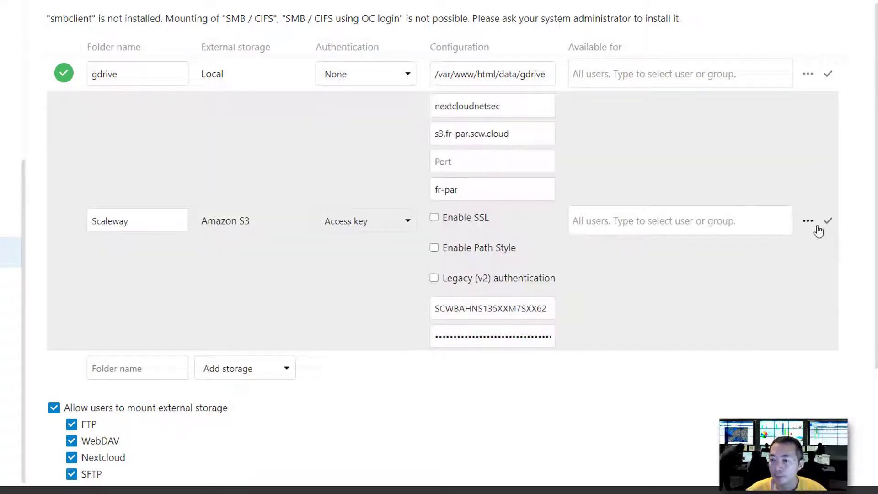
Step: Enable sharing for the Scaleway storage and save it so it verifies
left_click(805, 221)
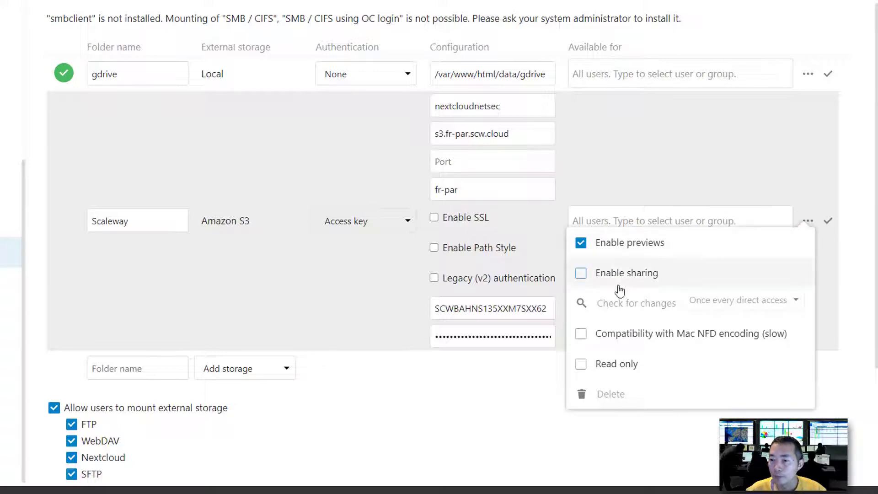
left_click(622, 274)
left_click(816, 208)
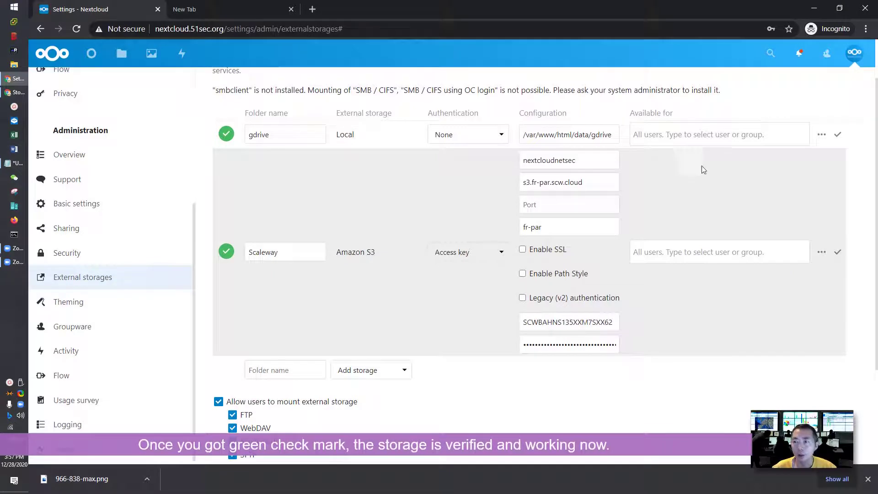
Step: Create and open a 'test' folder inside Scaleway, then minimize Chrome to the desktop
left_click(121, 58)
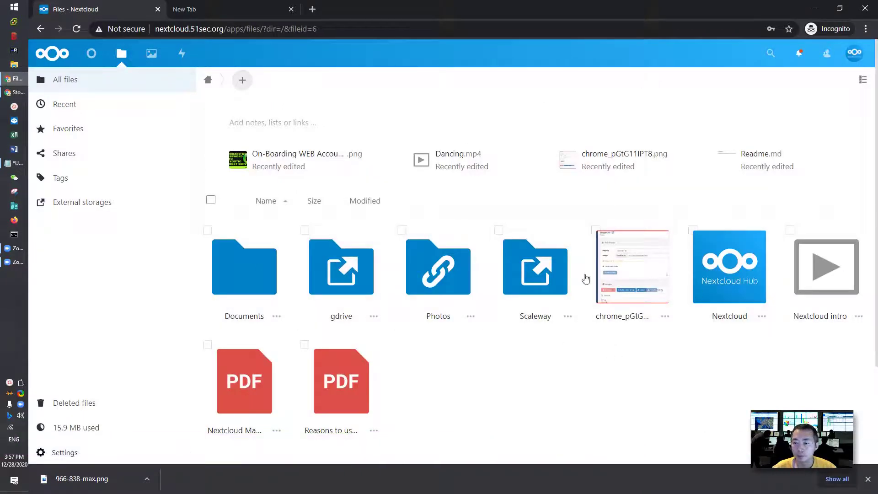
left_click(546, 270)
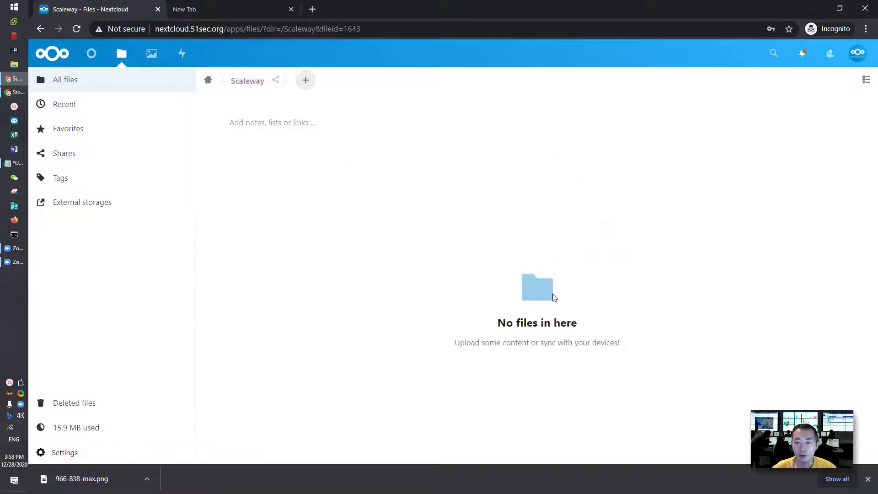
left_click(306, 81)
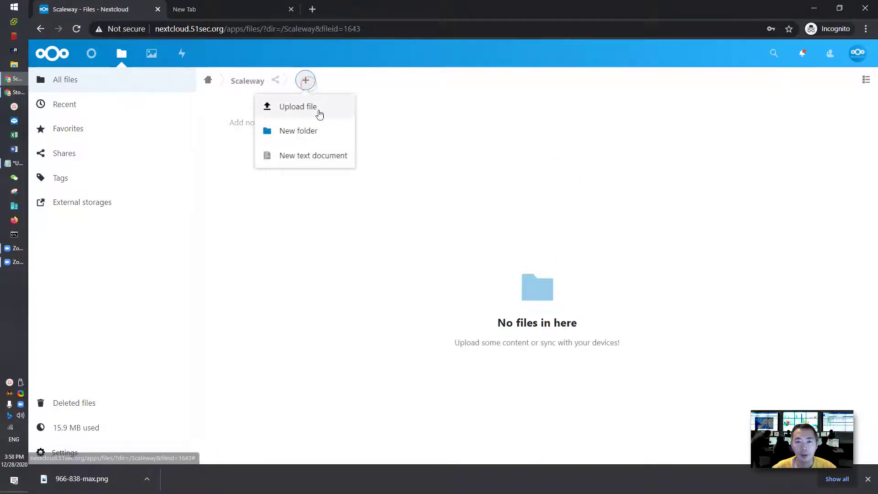
left_click(322, 130)
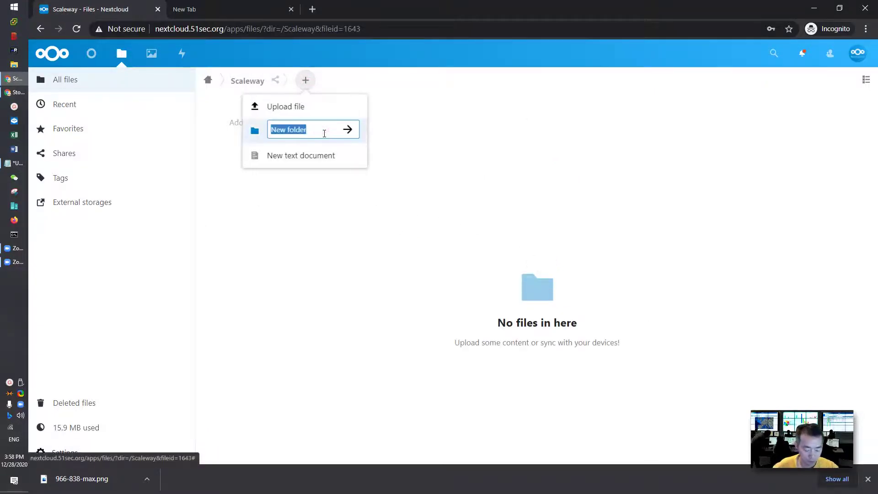
type("test")
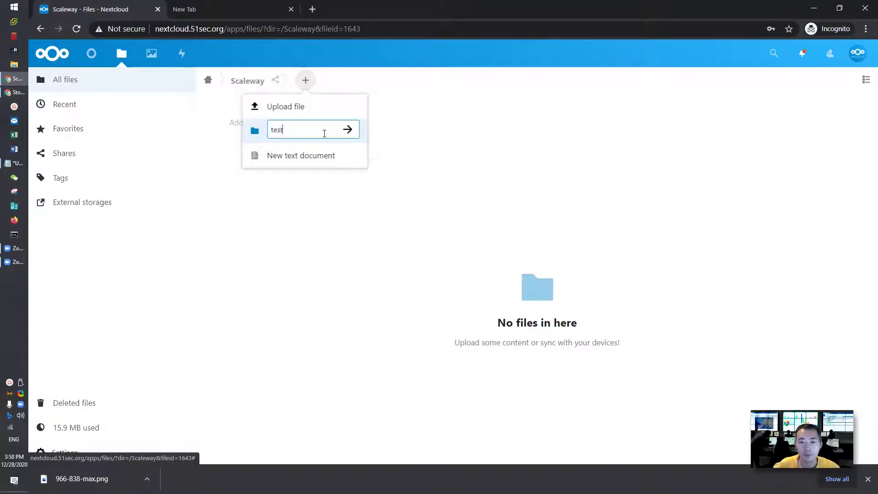
left_click(348, 130)
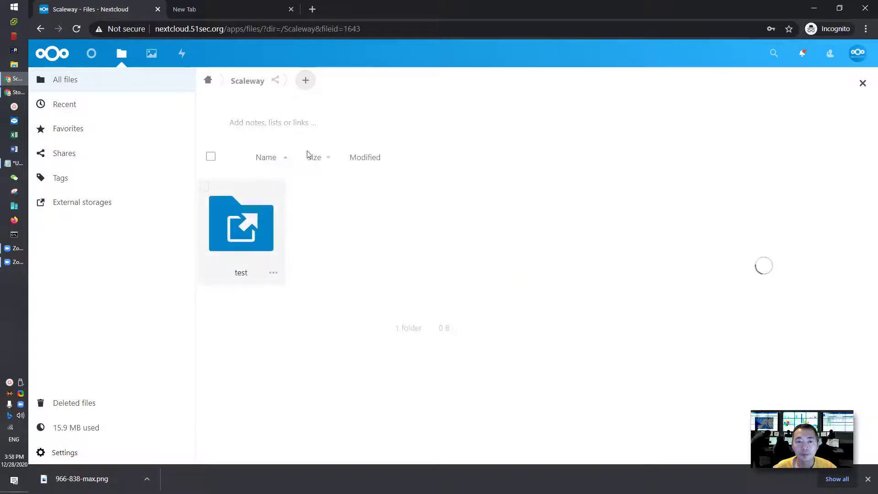
left_click(254, 237)
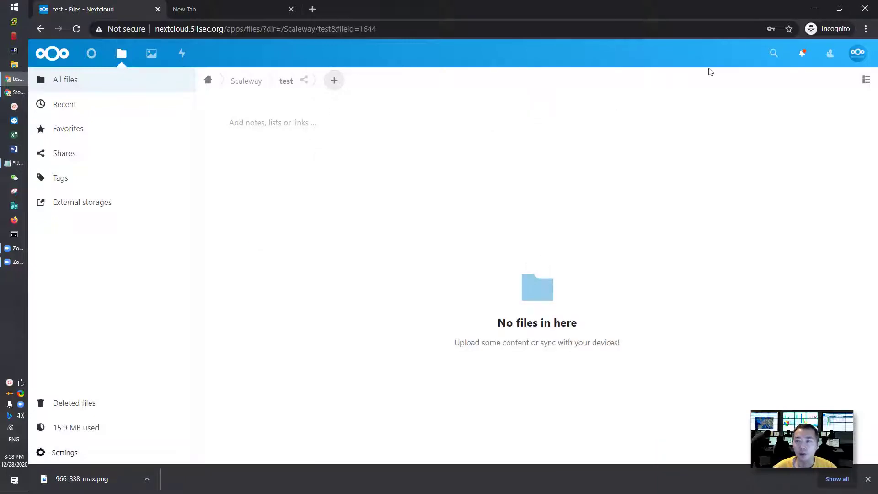
left_click(813, 8)
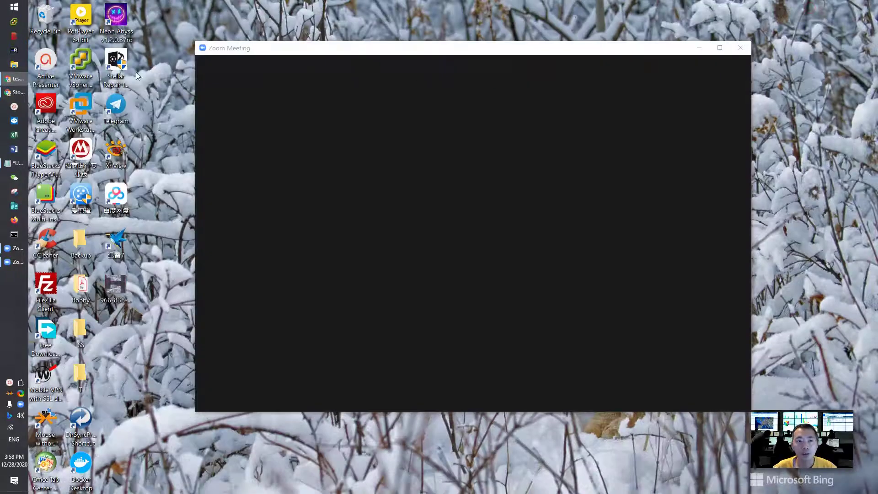
Step: Open the nextcloudnetsec bucket's files in Object Storage and compare them with Nextcloud's test folder
left_click(15, 93)
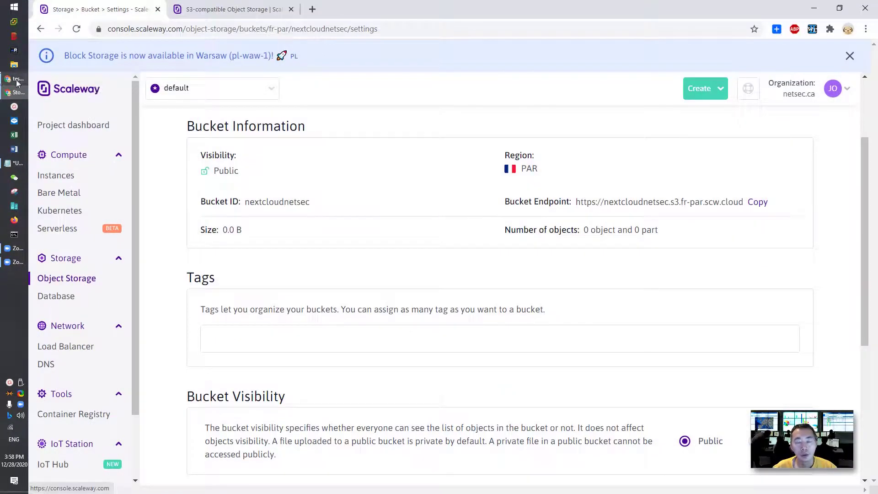
left_click(84, 280)
scroll(286, 329, "down", 1)
left_click(270, 370)
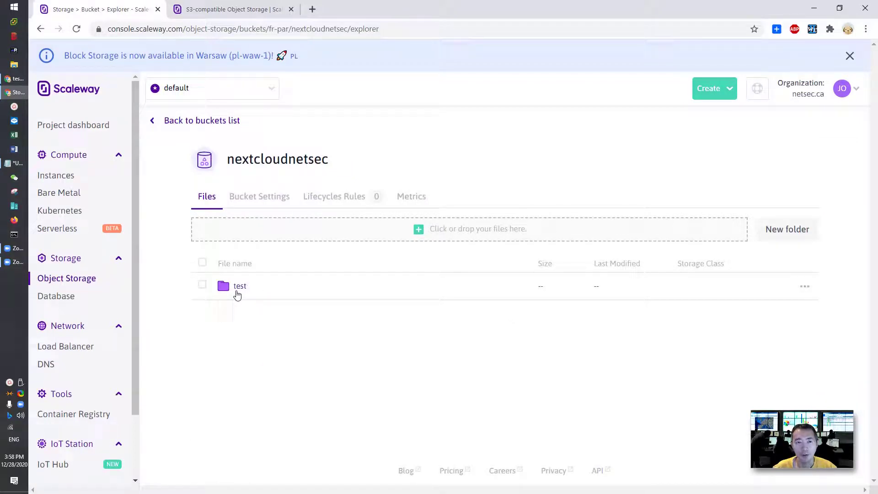
left_click(16, 78)
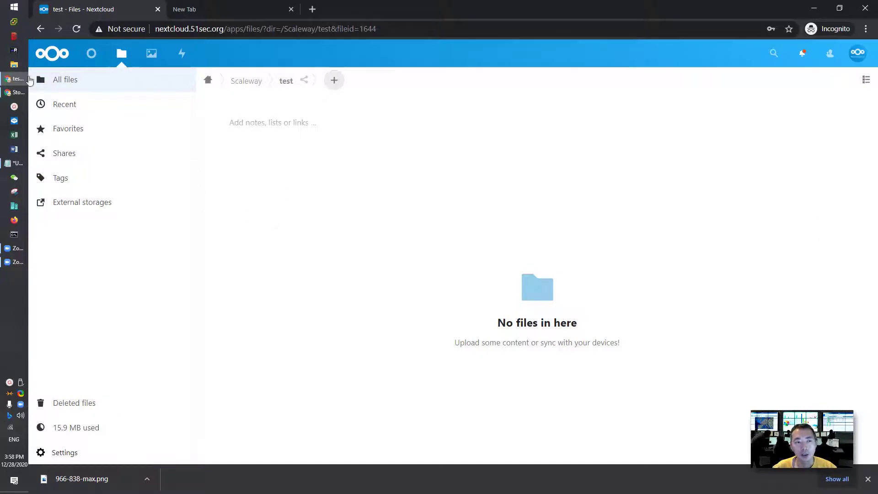
left_click(21, 92)
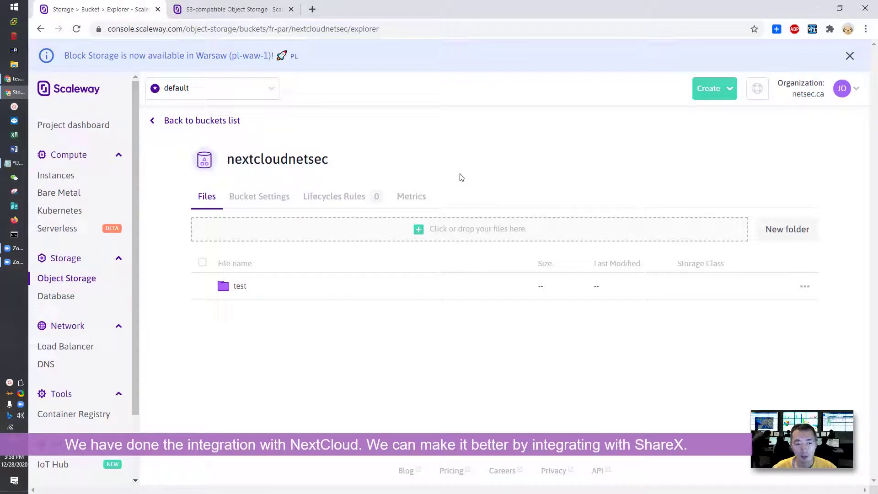
Step: Move the Windows taskbar to the bottom of the screen
left_click(21, 393)
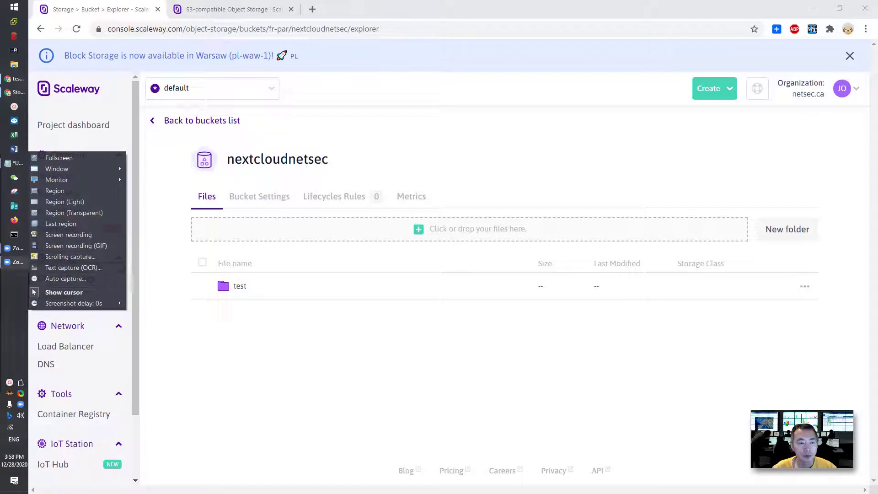
key("Escape")
left_click_drag(19, 314, 375, 459)
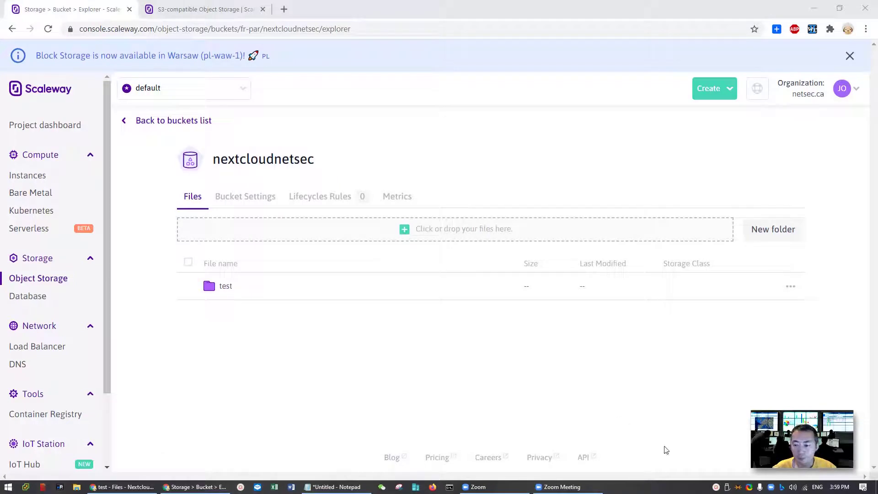
Step: Show the Destinations submenu from ShareX's tray icon menu
right_click(749, 489)
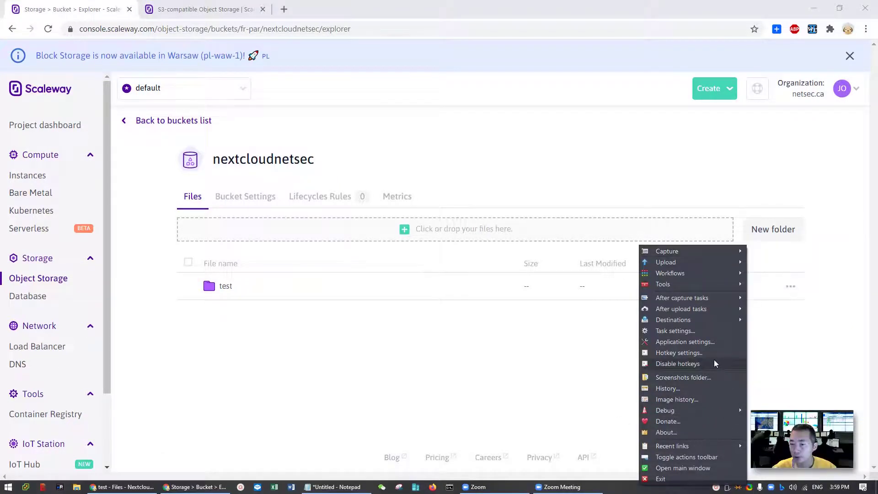
mouse_move(709, 320)
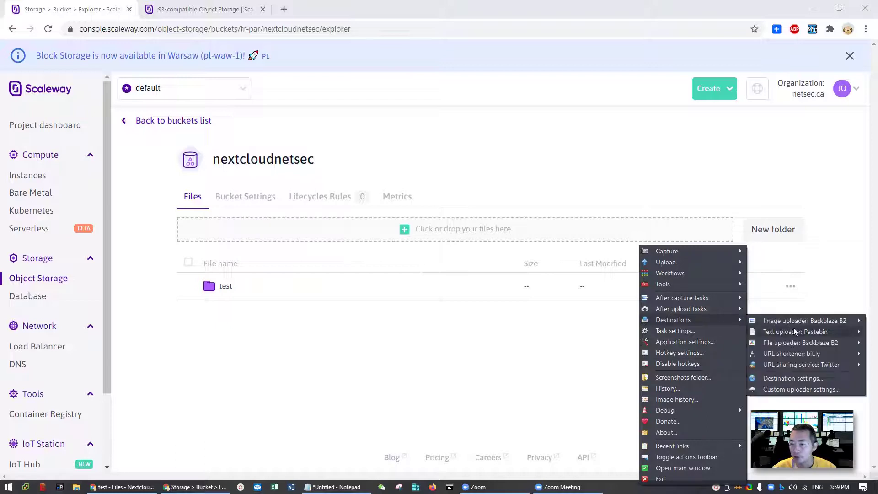
mouse_move(800, 330)
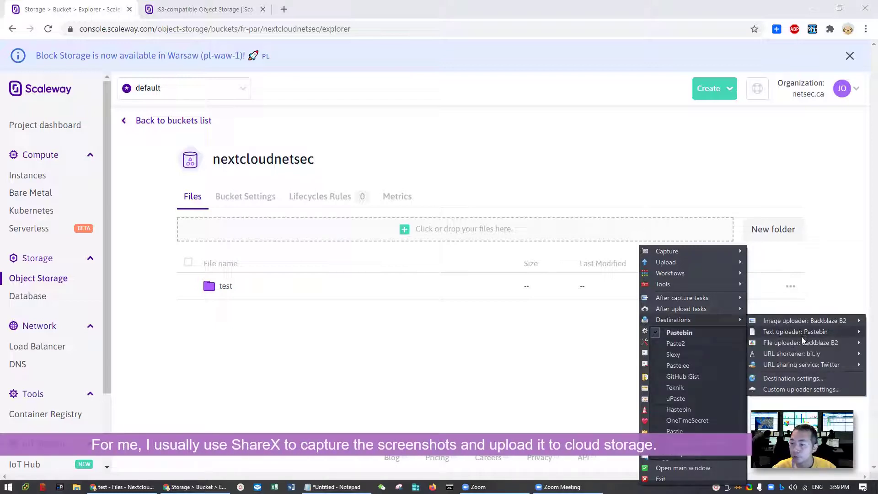
mouse_move(802, 347)
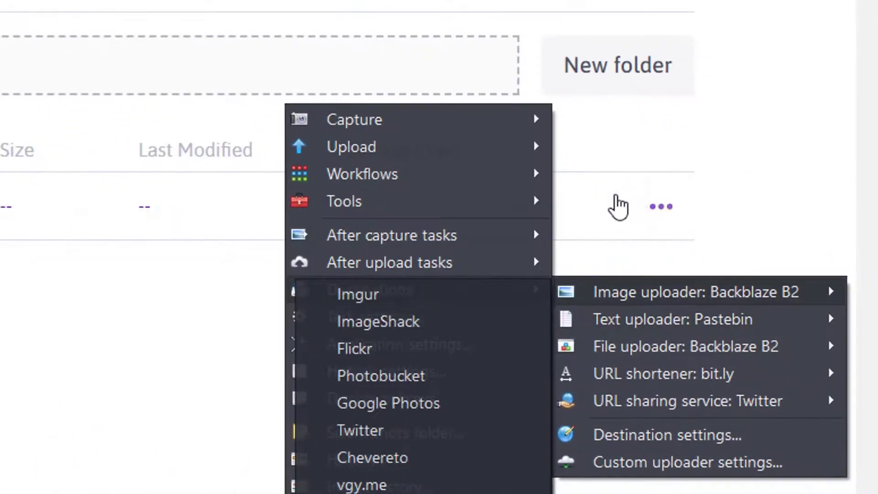
mouse_move(293, 257)
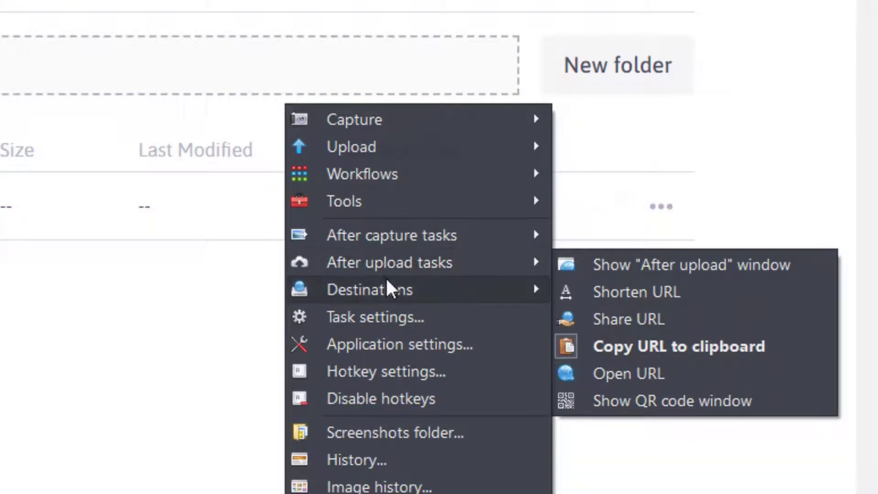
mouse_move(401, 295)
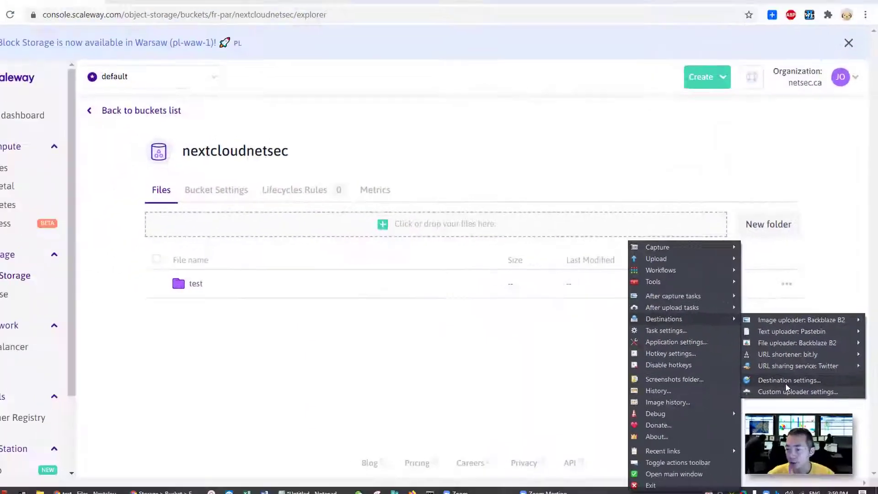
Step: Open ShareX's Destination settings on the ownCloud / Nextcloud uploader
key("Escape")
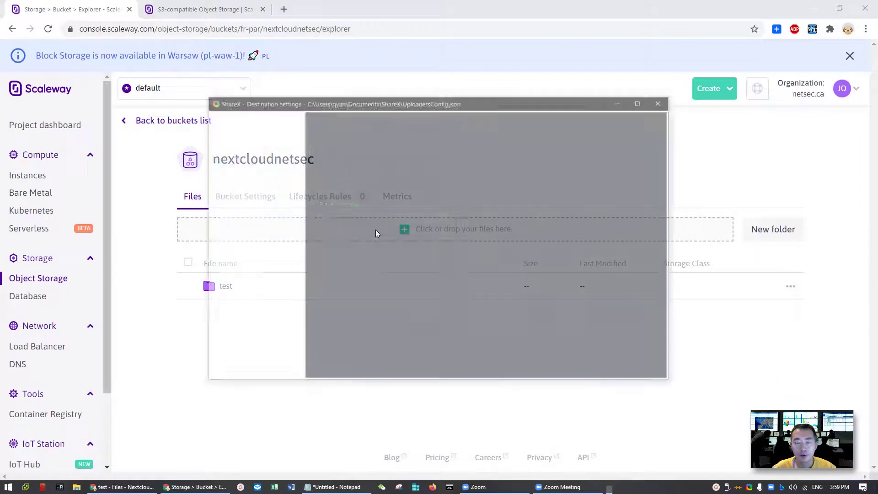
scroll(215, 361, "down", 8)
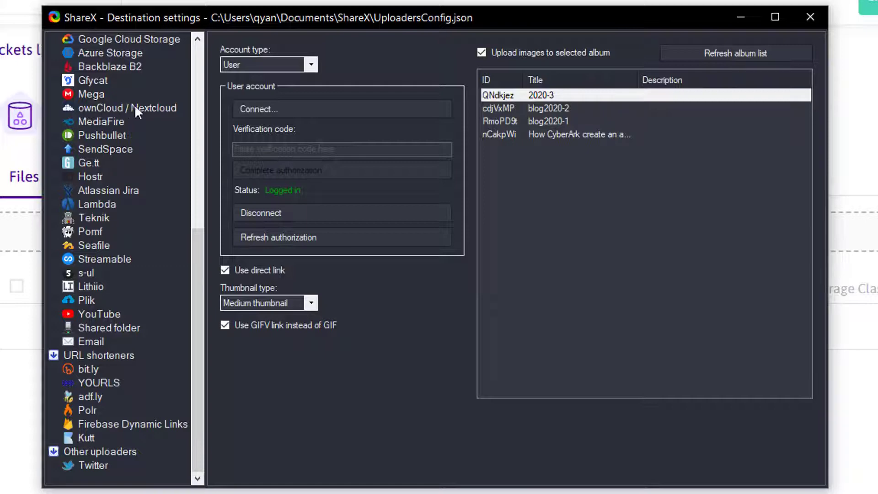
left_click(155, 109)
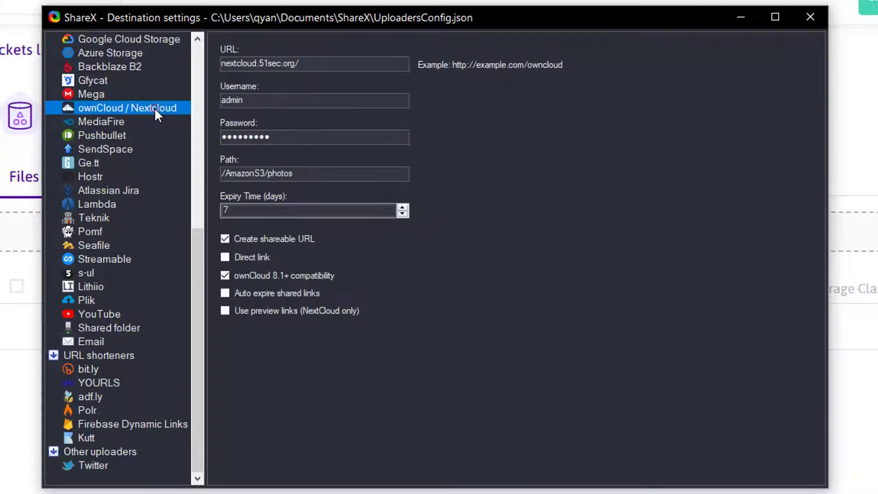
Step: Review the Nextcloud URL and credentials, then replace the upload Path with /scaleway
left_click(326, 67)
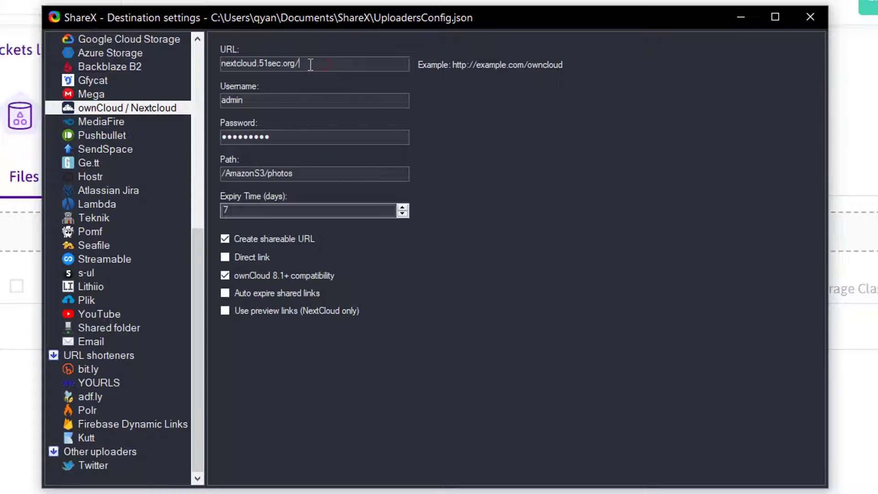
left_click_drag(304, 64, 219, 62)
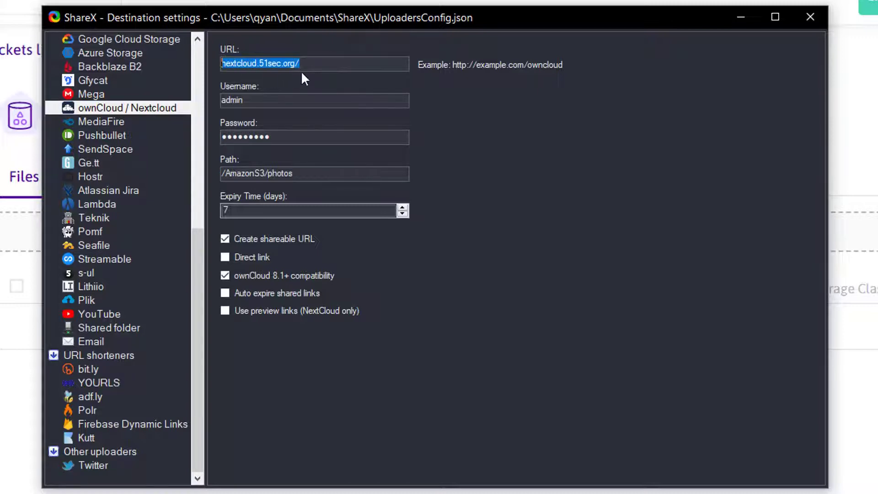
left_click_drag(279, 101, 219, 101)
left_click_drag(280, 135, 207, 132)
left_click_drag(316, 179, 210, 175)
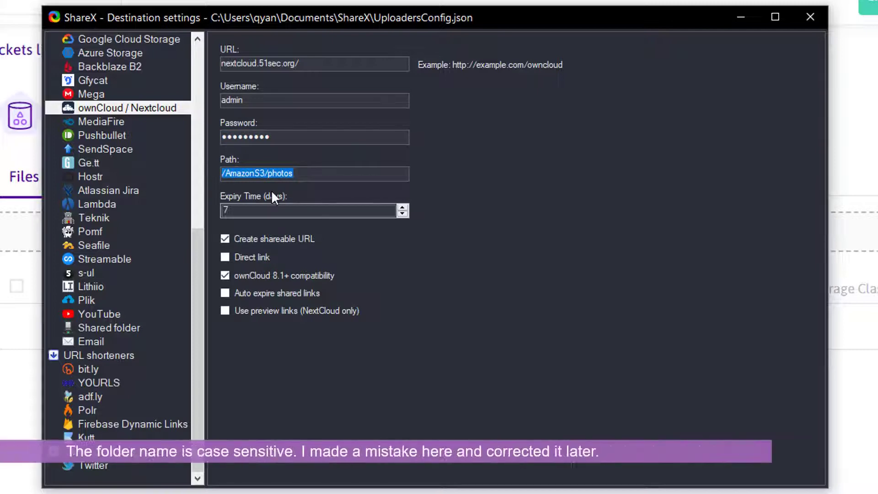
type("/")
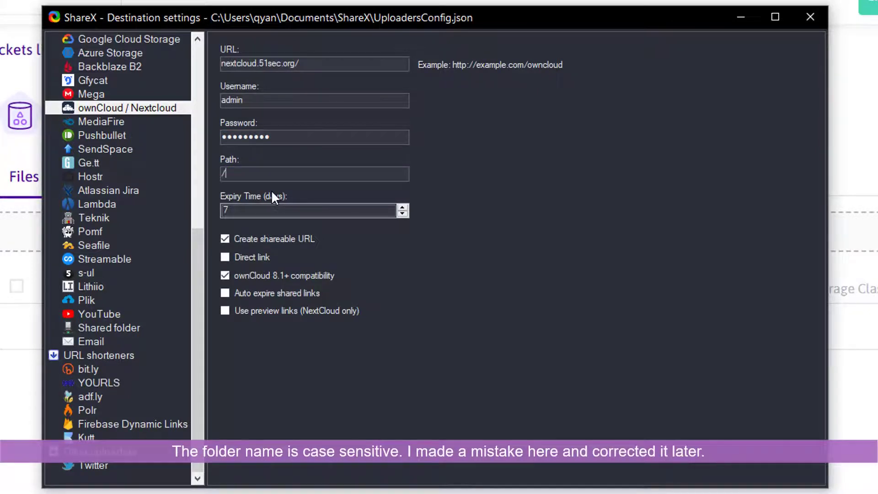
type("scaleway/test")
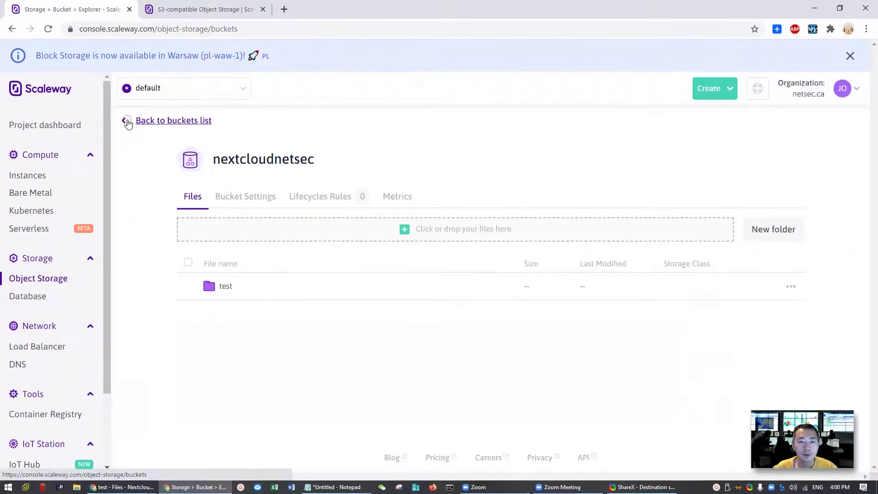
Step: Return to the Scaleway Object Storage buckets list
left_click(127, 120)
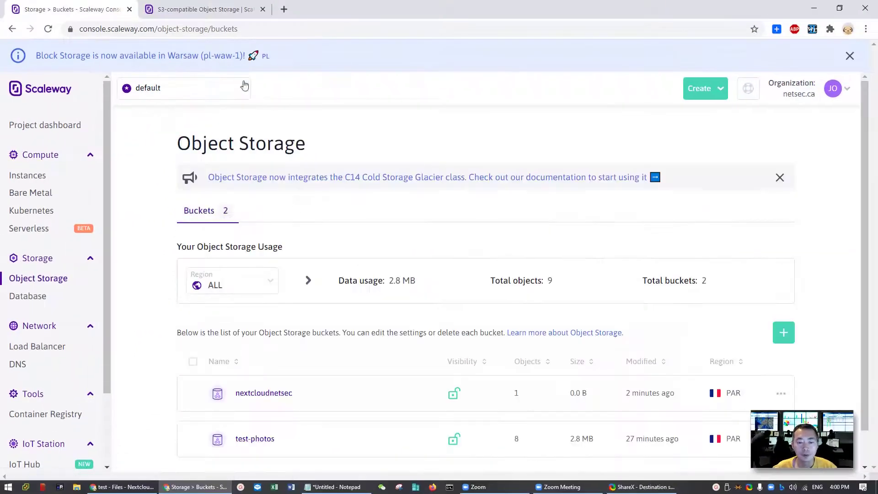
left_click(214, 7)
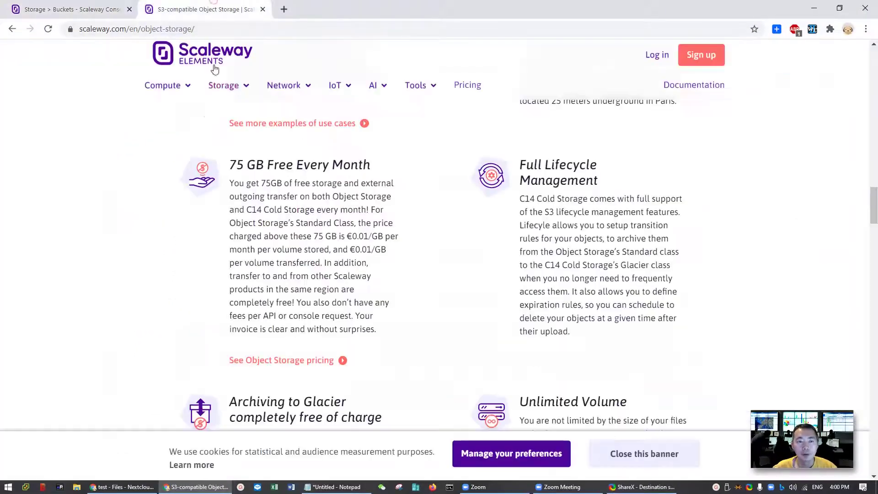
left_click(106, 8)
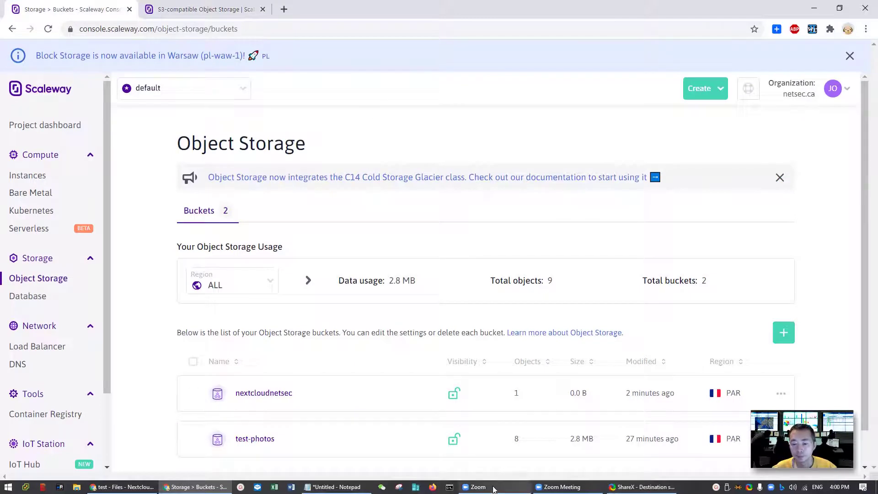
Step: In Nextcloud, open the Scaleway folder from the files root, then minimise the window
left_click(130, 491)
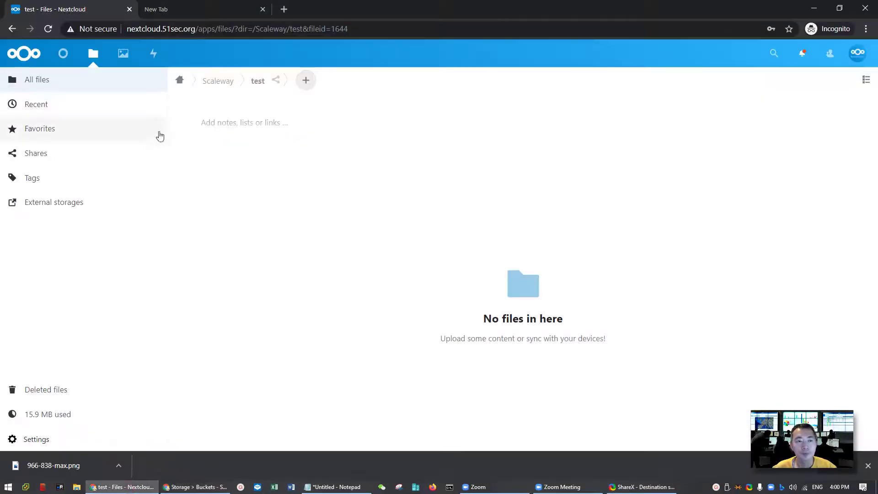
left_click(93, 56)
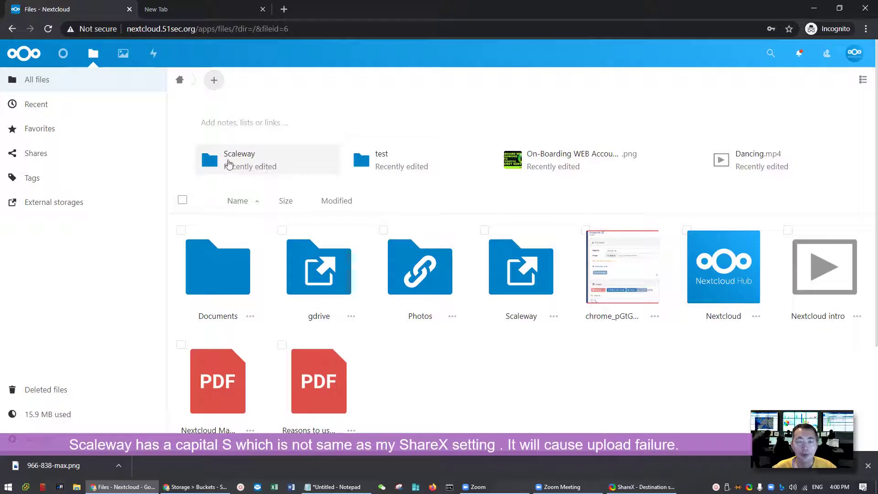
left_click(228, 164)
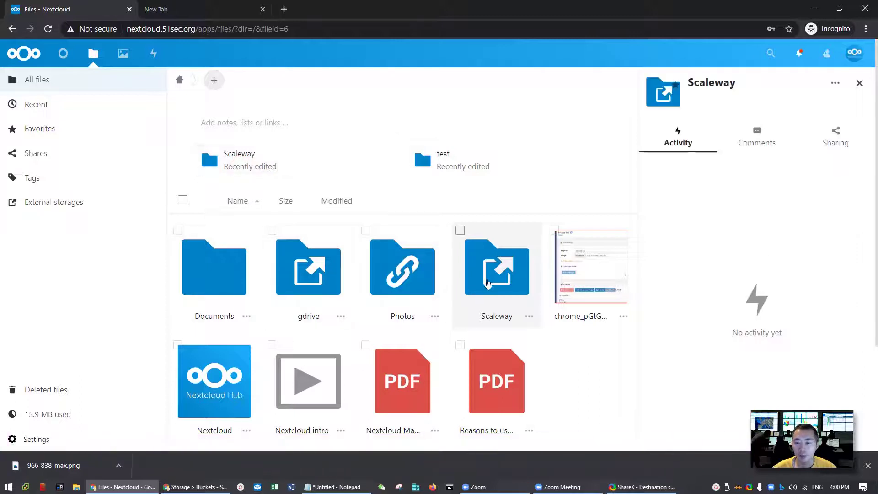
left_click(487, 280)
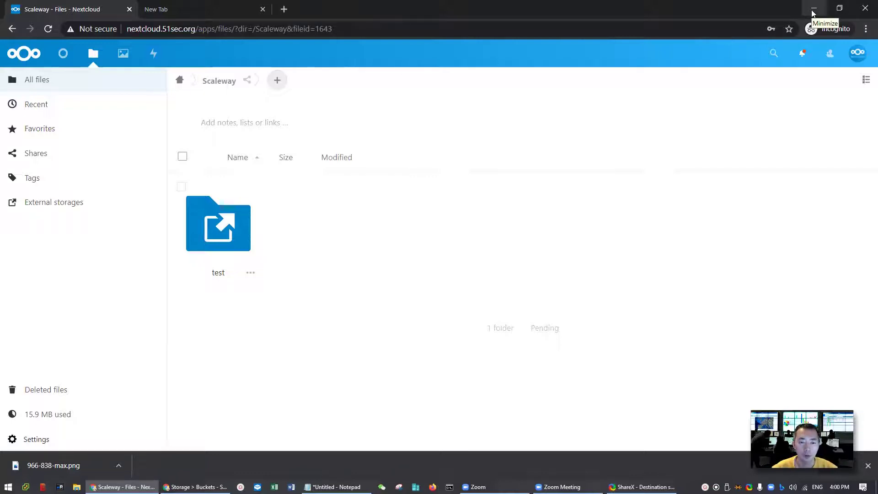
left_click(813, 10)
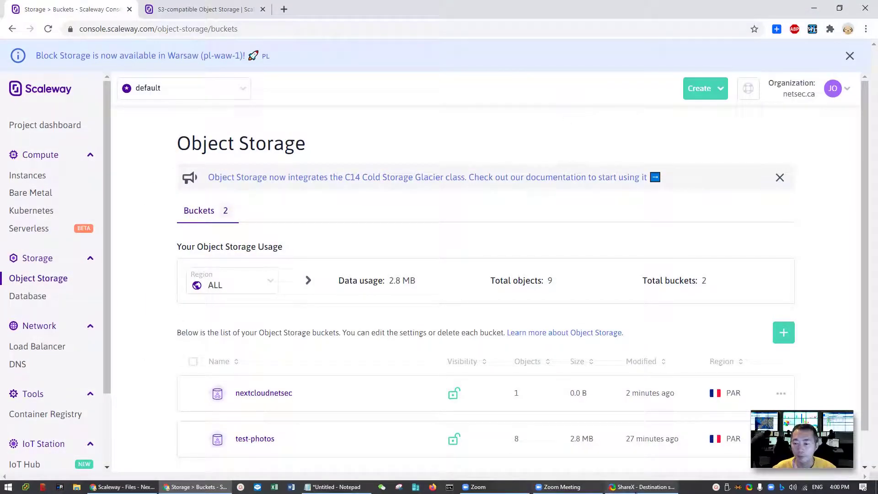
left_click(642, 487)
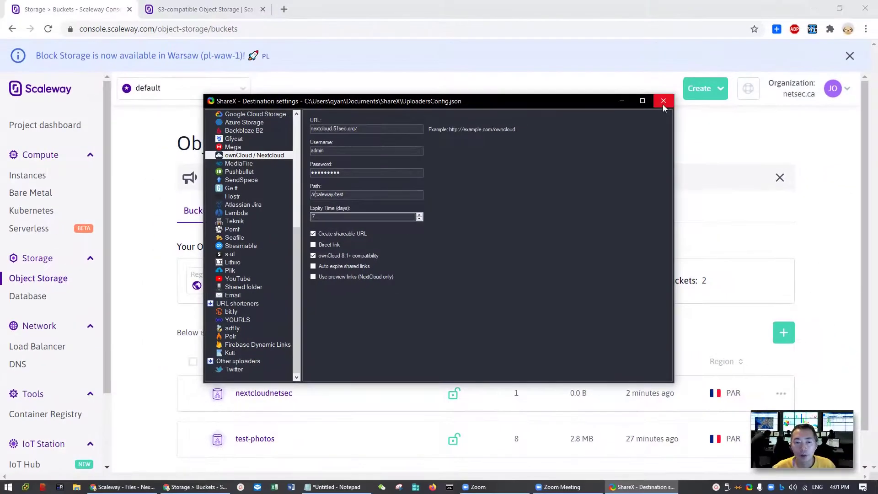
left_click(663, 103)
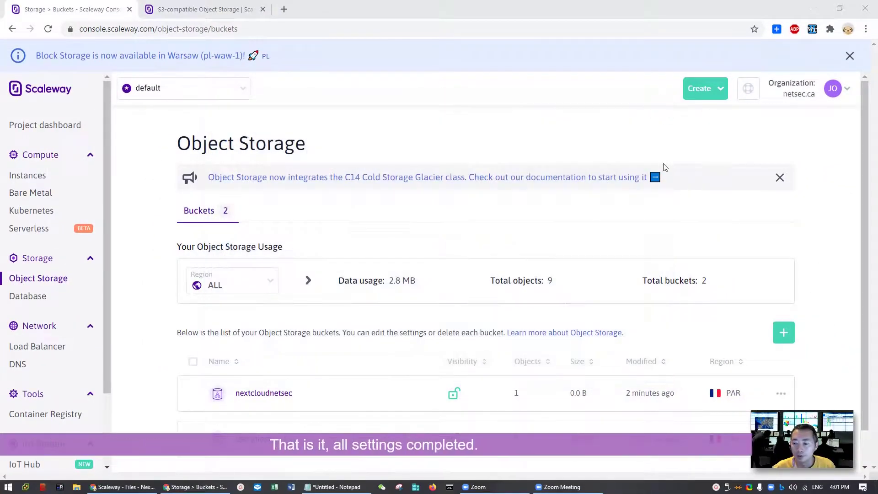
Step: Set ShareX's image uploader destination to ownCloud / Nextcloud from the tray menu
right_click(749, 486)
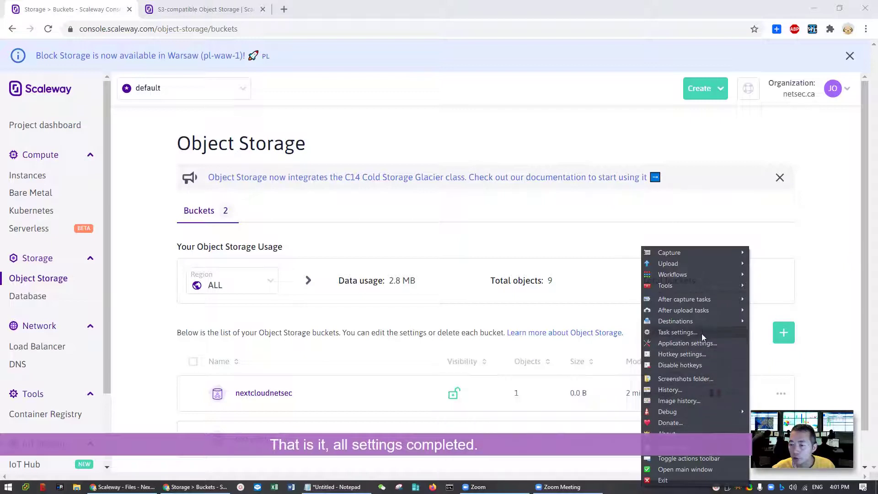
mouse_move(704, 323)
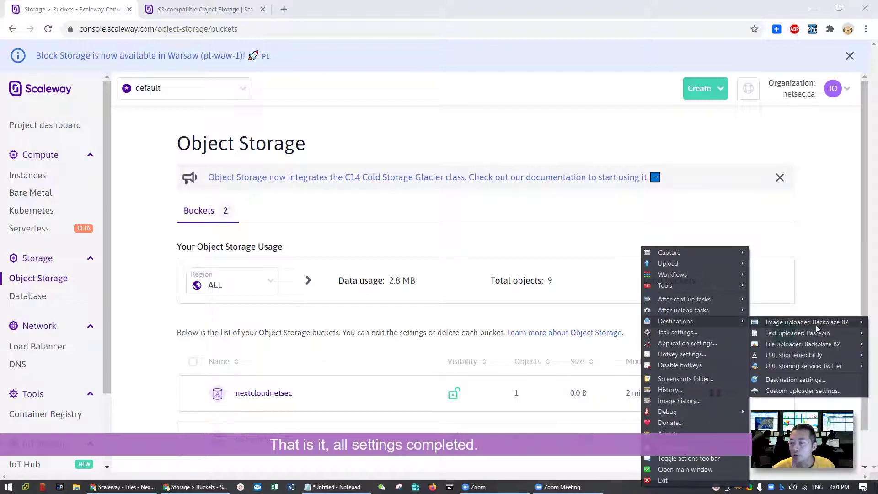
mouse_move(815, 324)
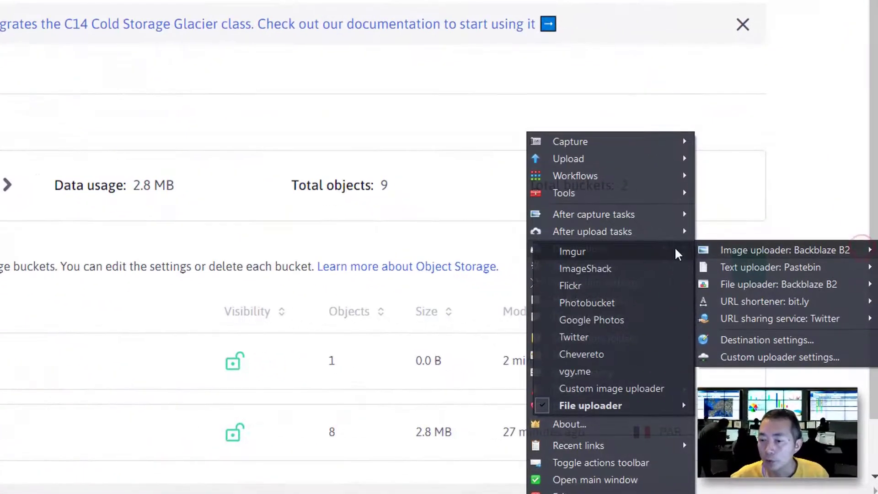
mouse_move(586, 406)
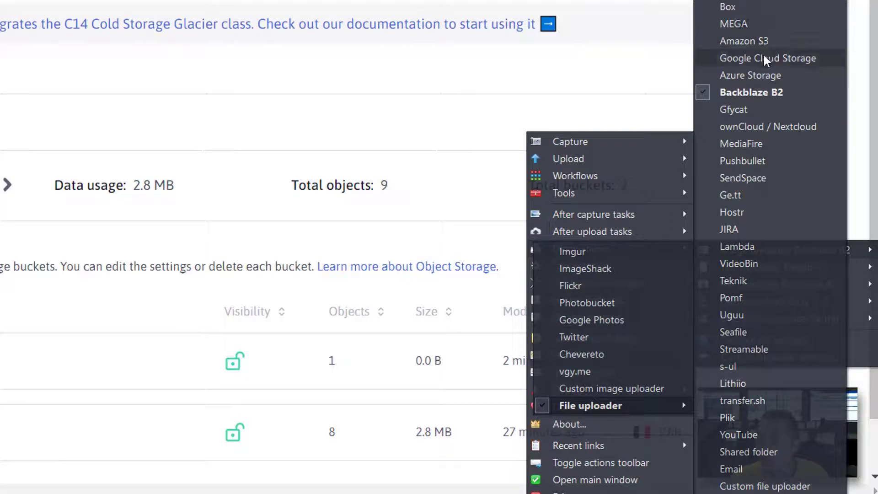
left_click(761, 130)
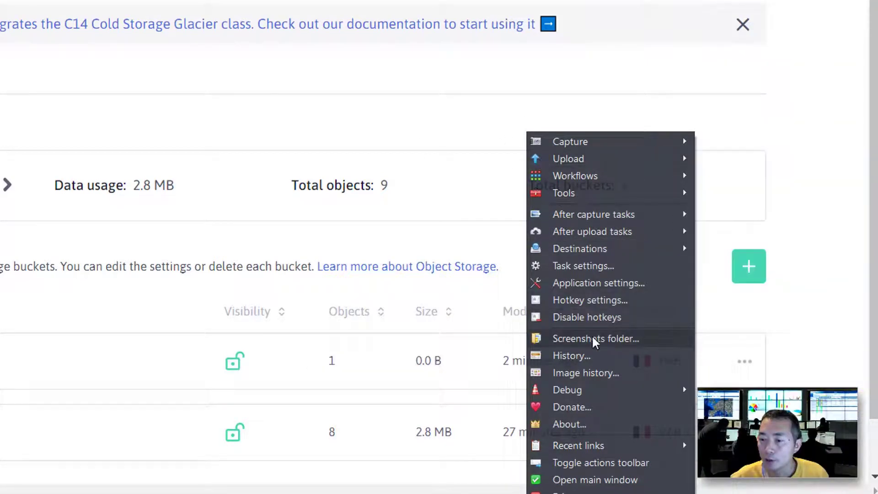
mouse_move(631, 251)
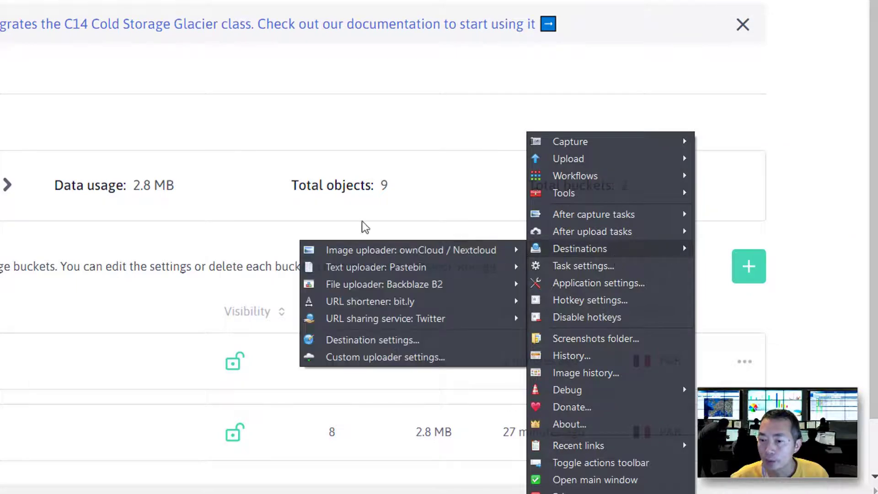
mouse_move(455, 253)
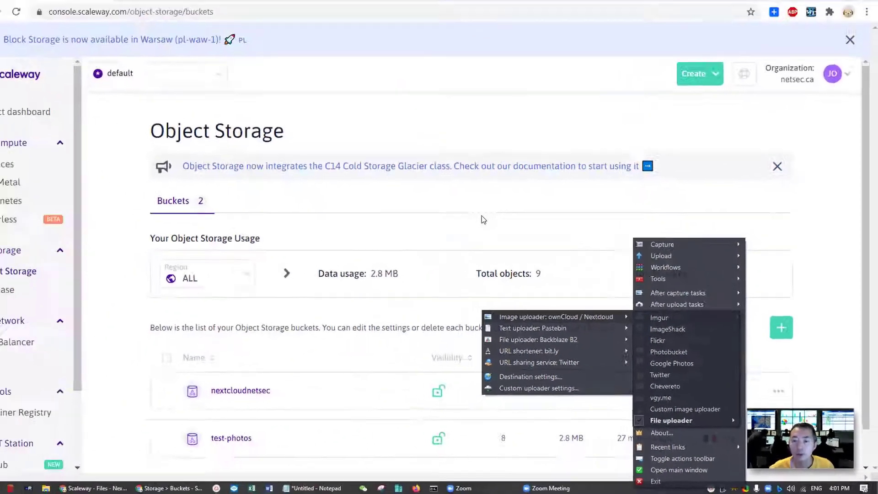
left_click(481, 215)
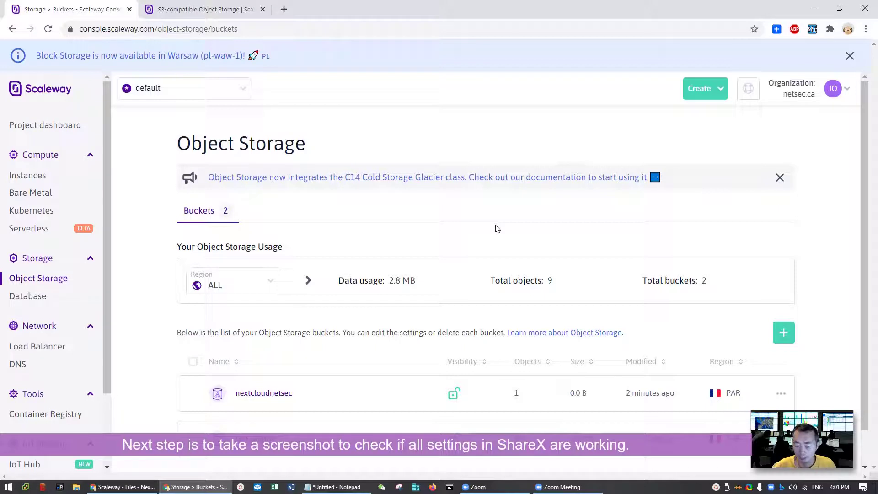
Step: Take a region screenshot of the Object Storage section and accept it for upload
key("Print")
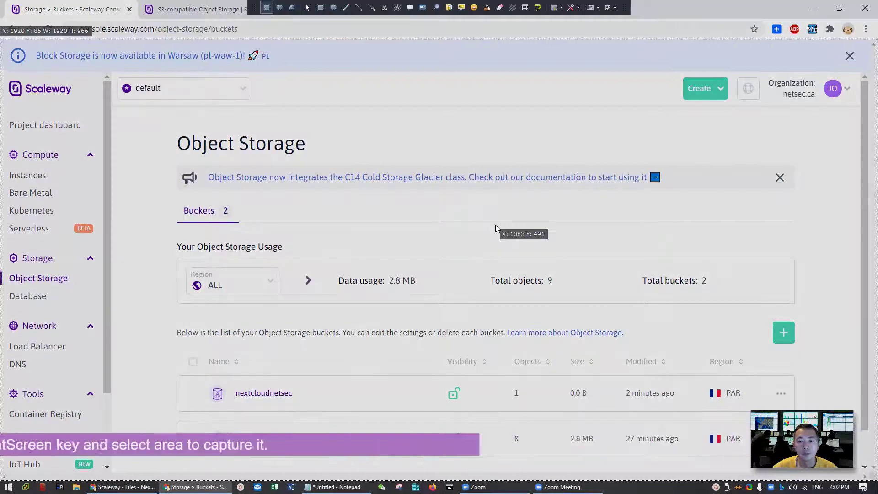
left_click_drag(171, 117, 653, 430)
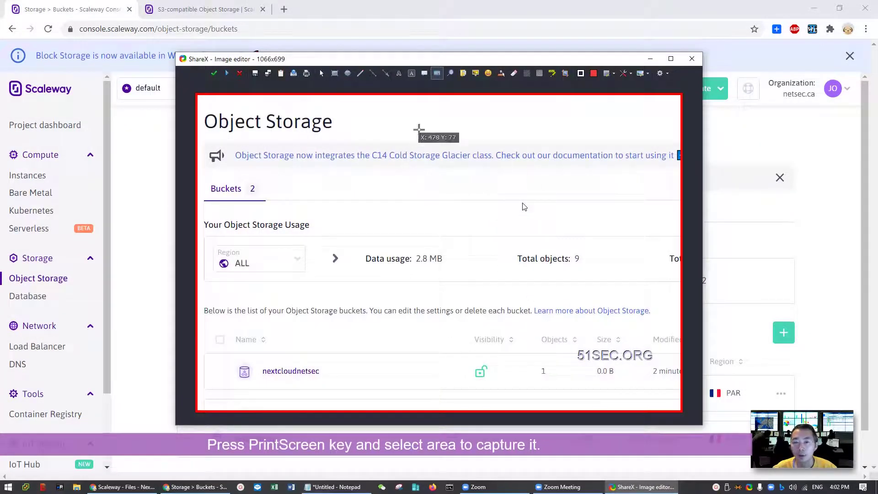
left_click(213, 74)
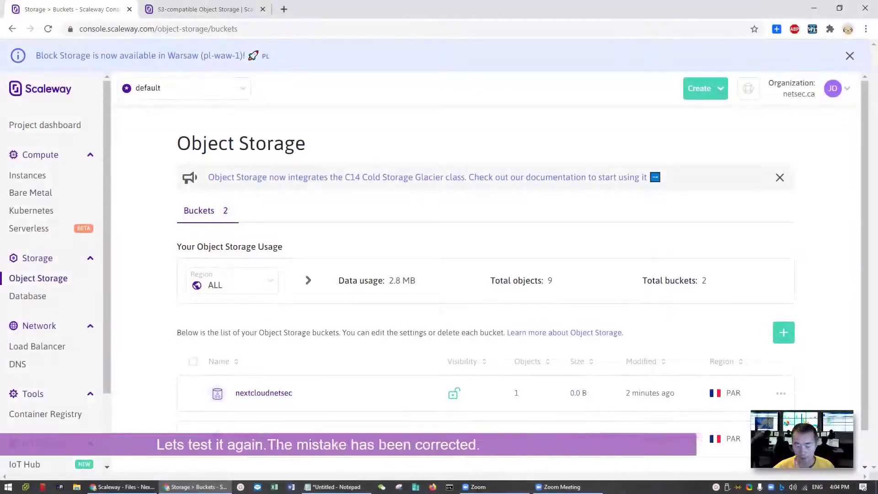
Step: Take another region screenshot of the Object Storage area and accept it for upload
key("ctrl+Print")
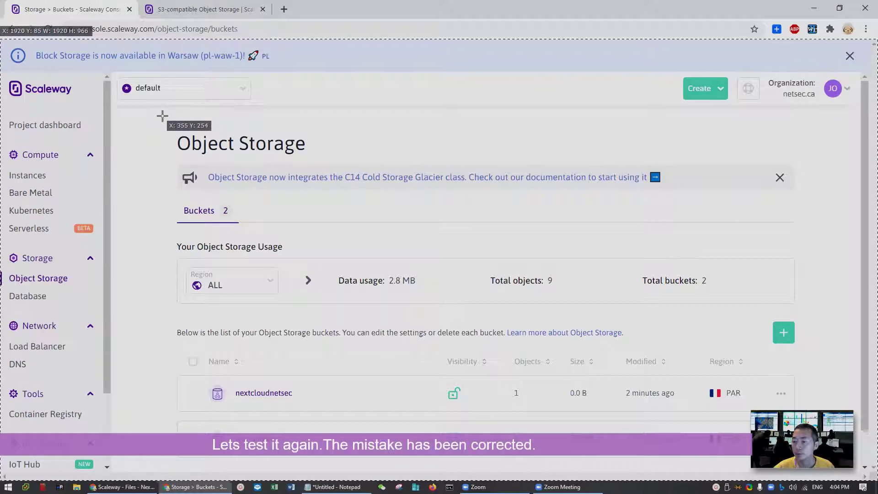
left_click_drag(161, 111, 706, 422)
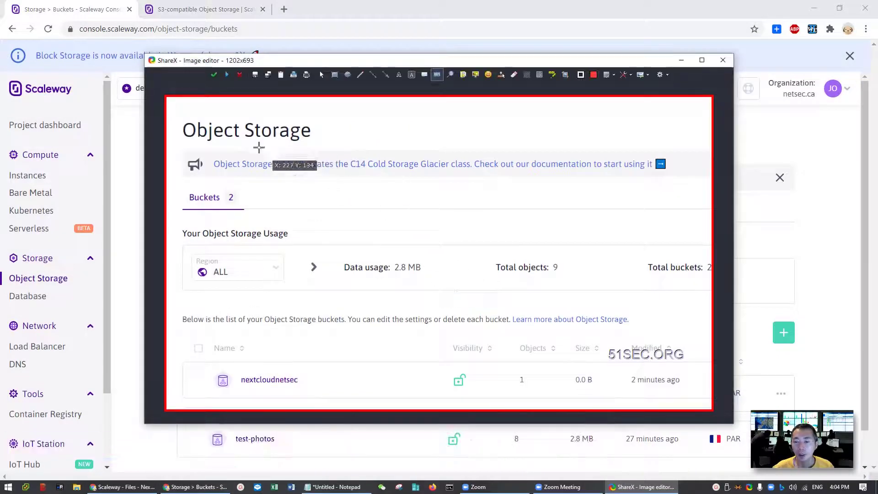
left_click(214, 76)
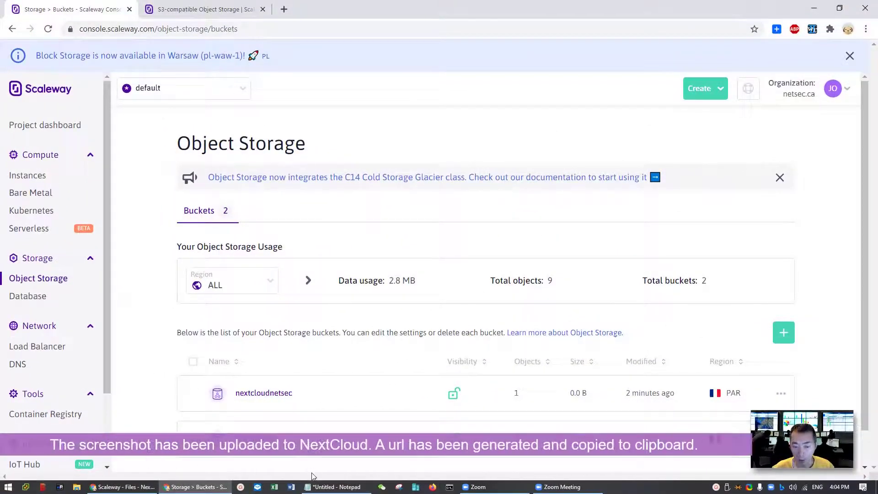
Step: Open Nextcloud's test folder showing the two chrome screenshots, then switch to the blank tab
mouse_move(192, 489)
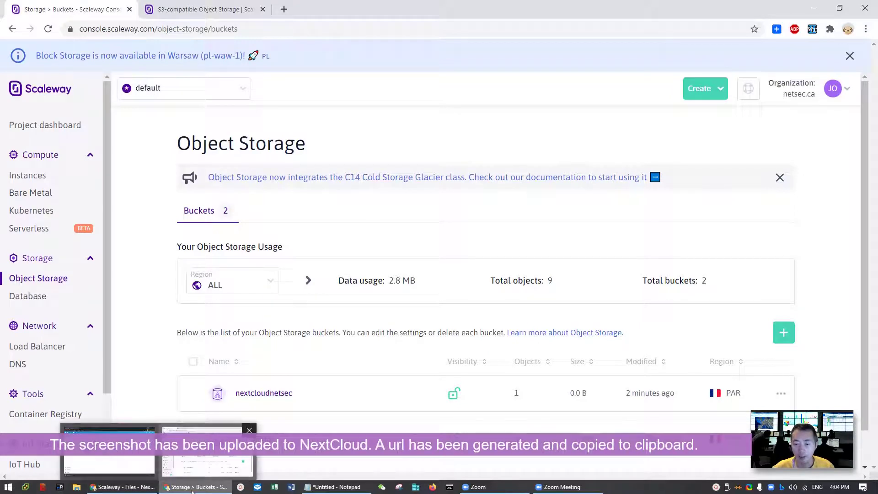
left_click(109, 450)
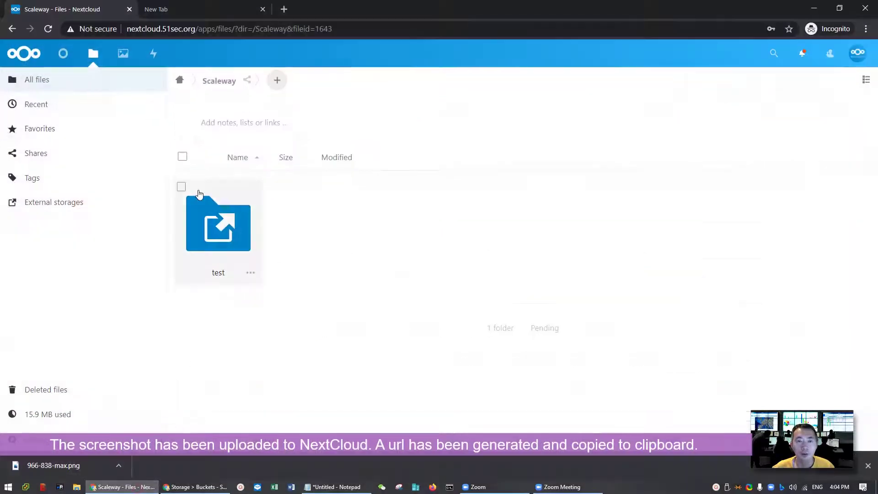
left_click(215, 10)
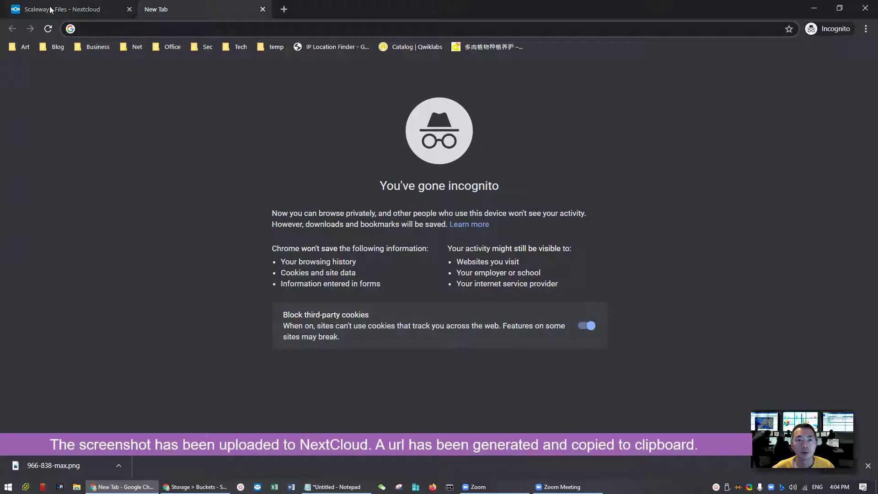
left_click(69, 10)
left_click(220, 225)
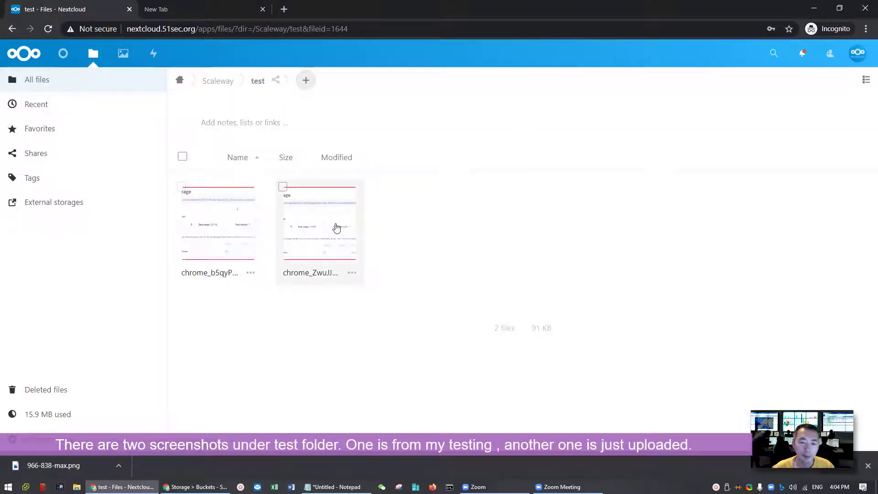
left_click(201, 15)
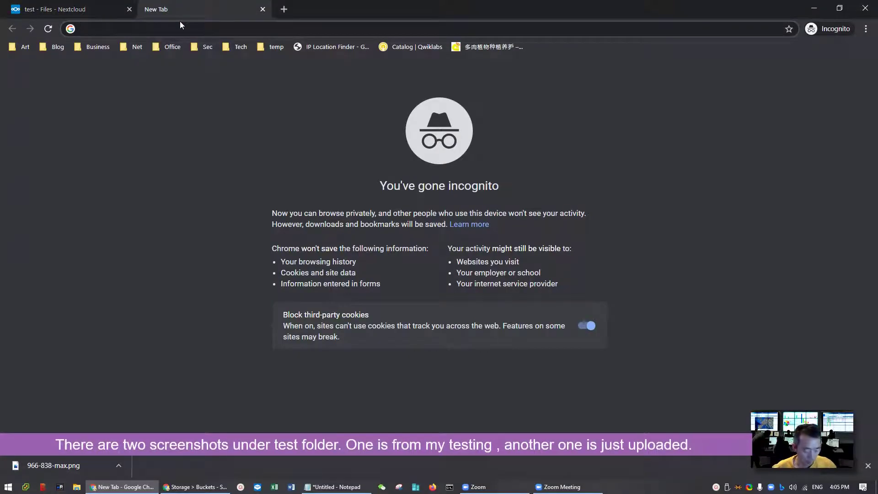
Step: Paste the copied share URL into the new tab and load it
type("http://nextcloud.51sec.org/s/EarbPYD4JPiAGsz")
key("Return")
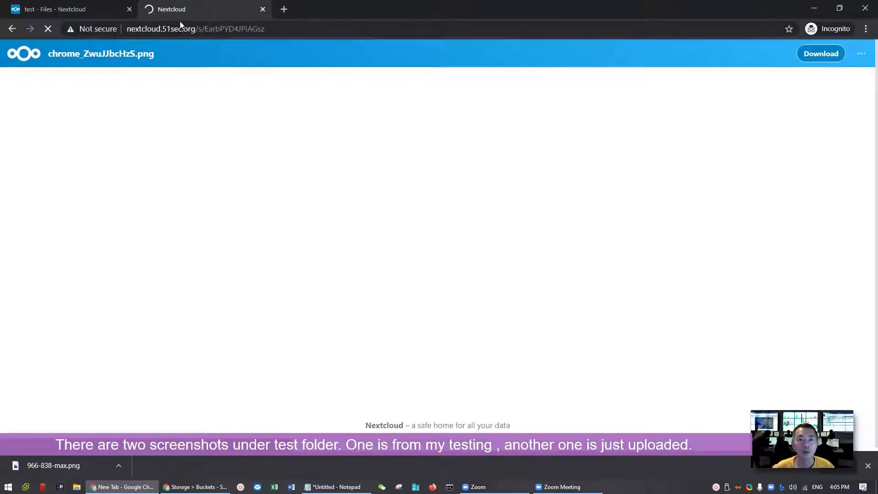